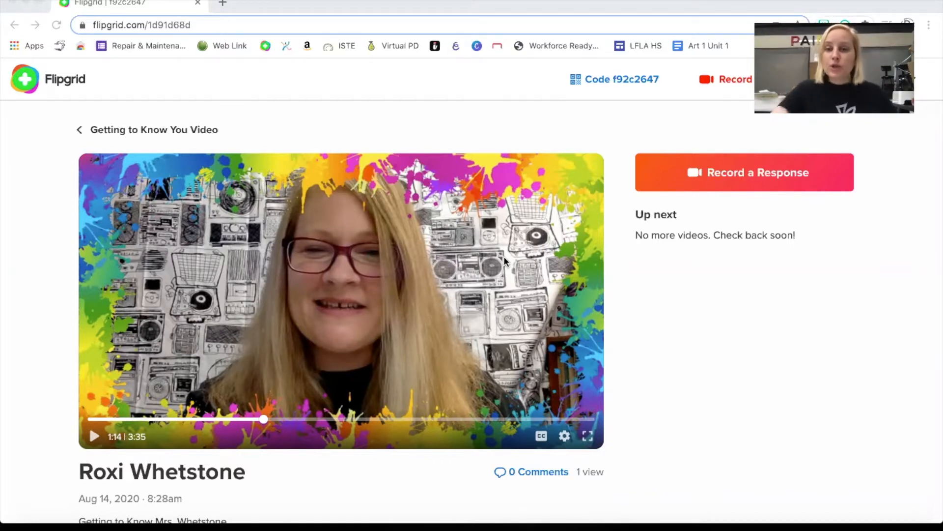
# Start adding a comment to the Getting to Know You video response so that the video recorder opens
pyautogui.scroll(-2, 357, 387)
pyautogui.scroll(-2, 415, 408)
pyautogui.scroll(3, 509, 319)
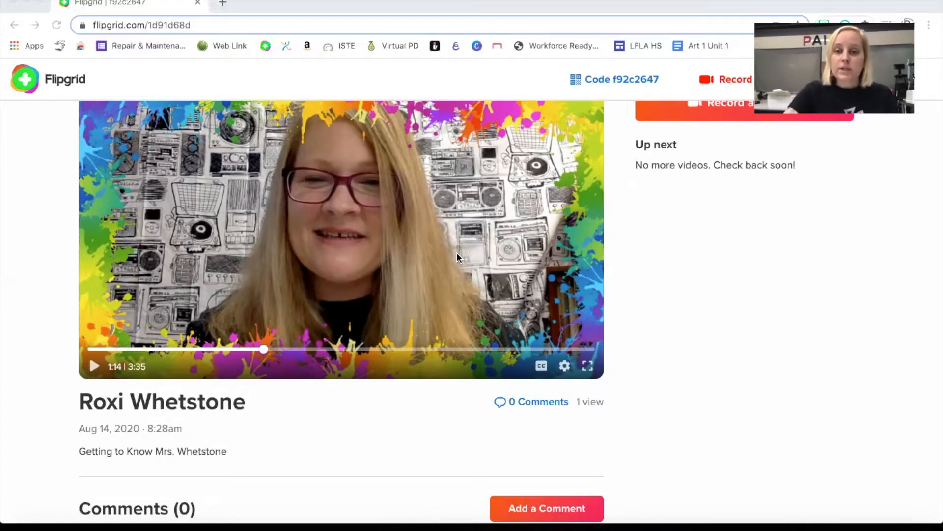
pyautogui.scroll(-1, 432, 346)
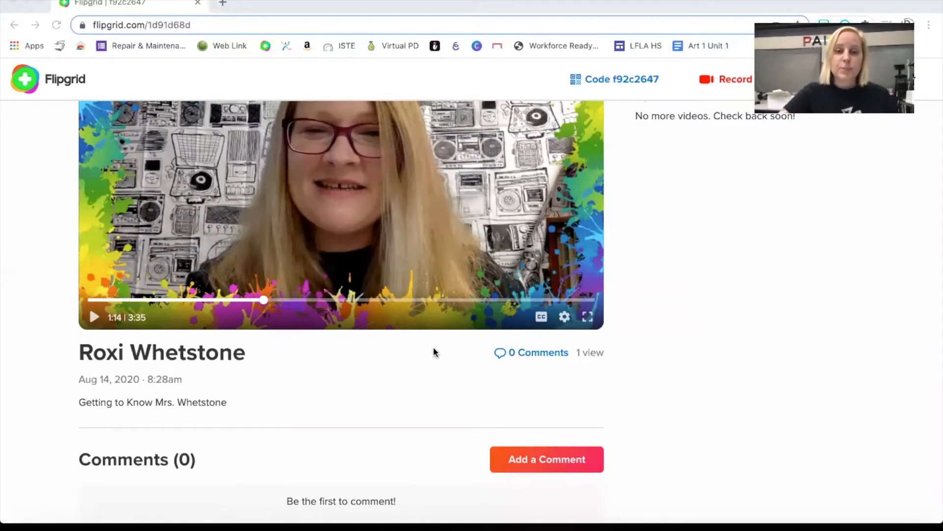
pyautogui.click(531, 459)
pyautogui.click(532, 461)
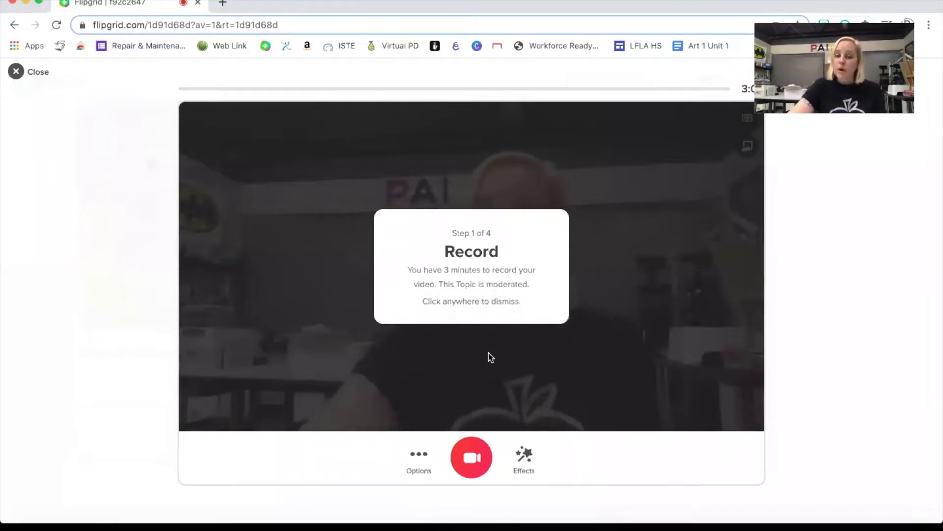
# Apply the lined notebook paper board as the background of the video comment
pyautogui.click(525, 454)
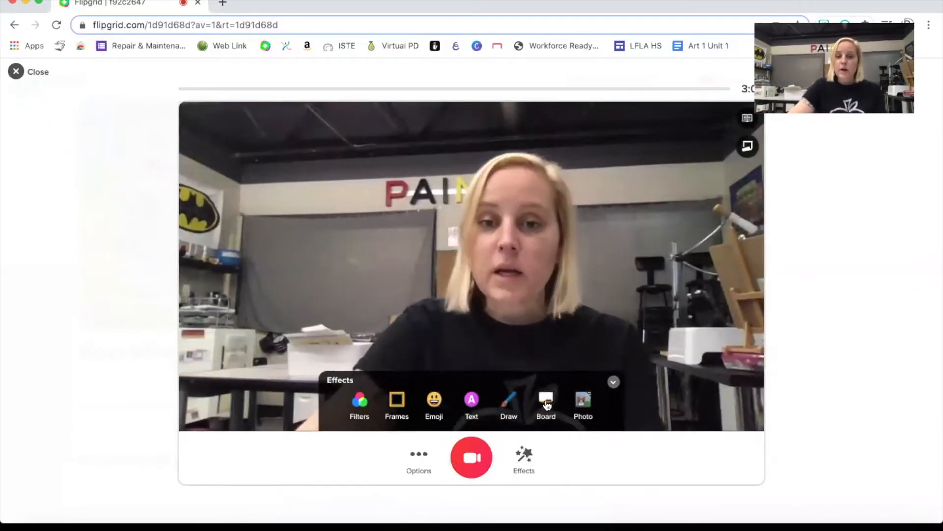
pyautogui.click(546, 402)
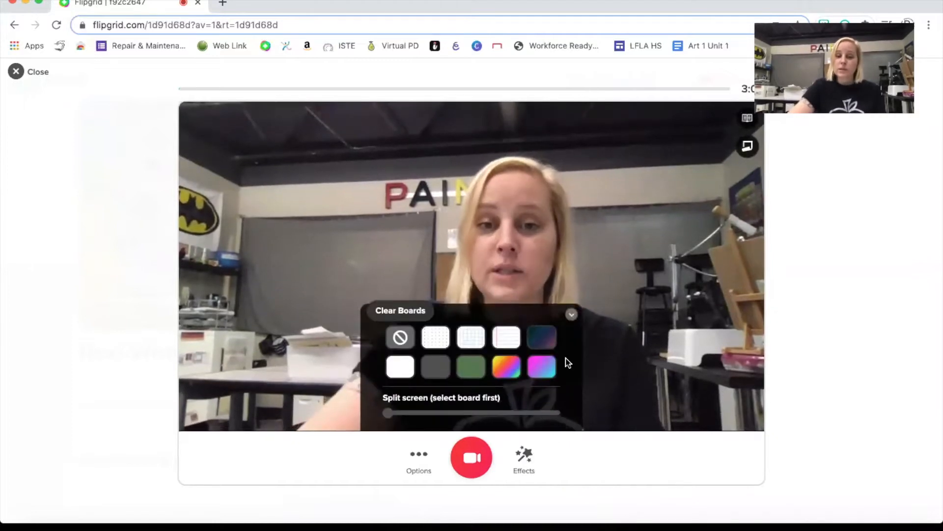
pyautogui.click(504, 339)
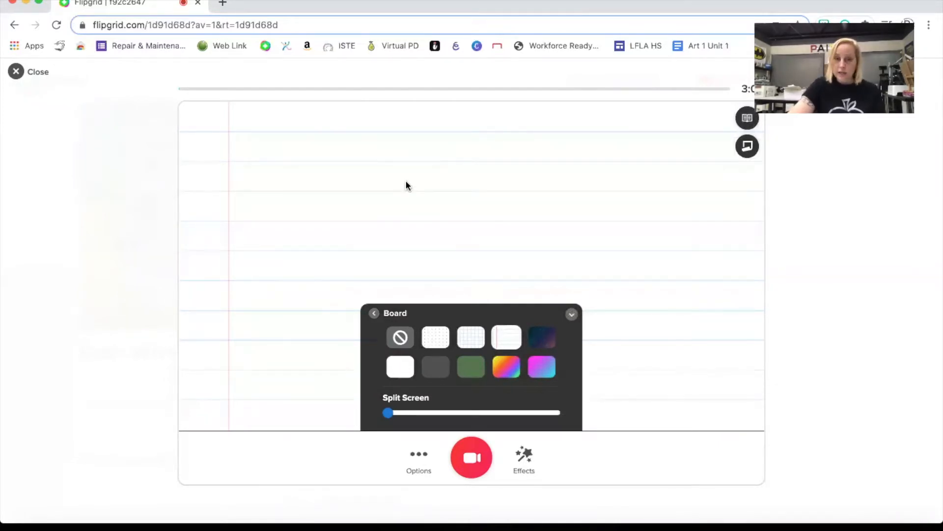
pyautogui.click(374, 314)
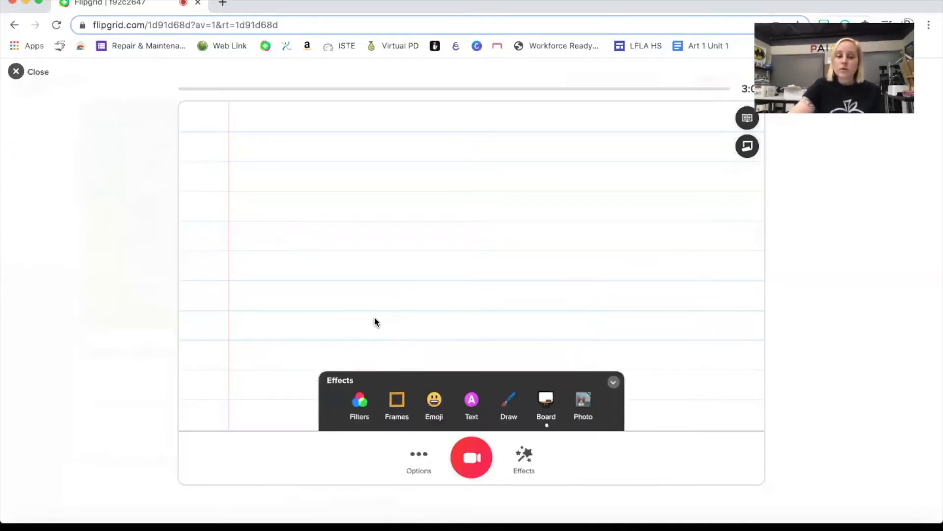
# Add the heading "Interesting" in the Party text style and place it at the top of the notebook page
pyautogui.click(475, 400)
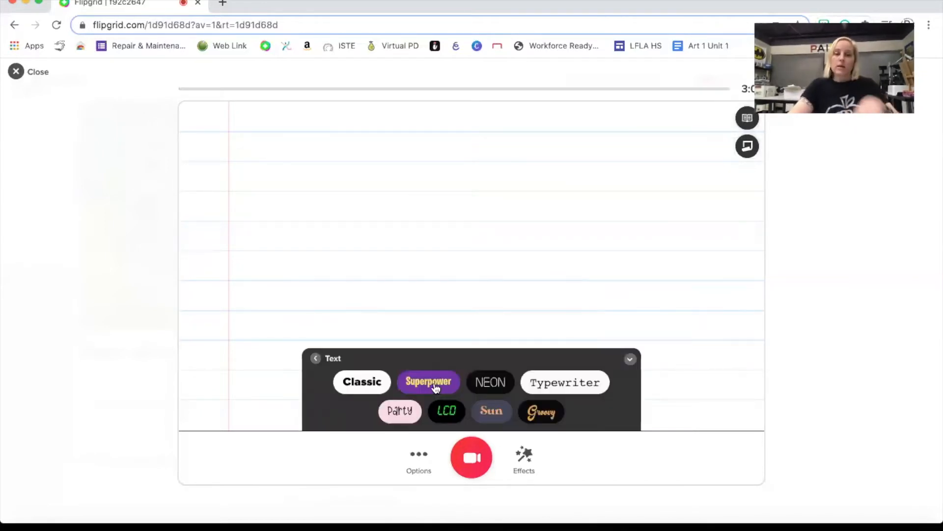
pyautogui.click(408, 407)
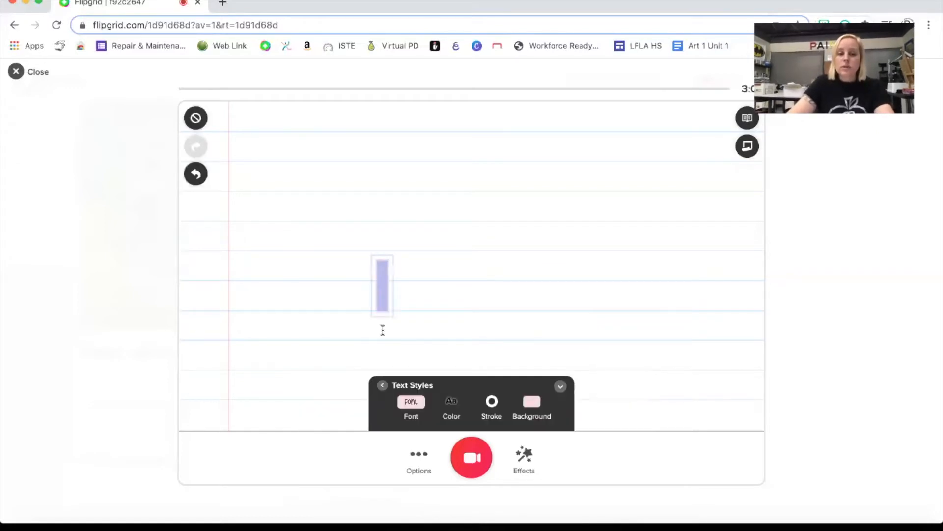
pyautogui.write('Interesting')
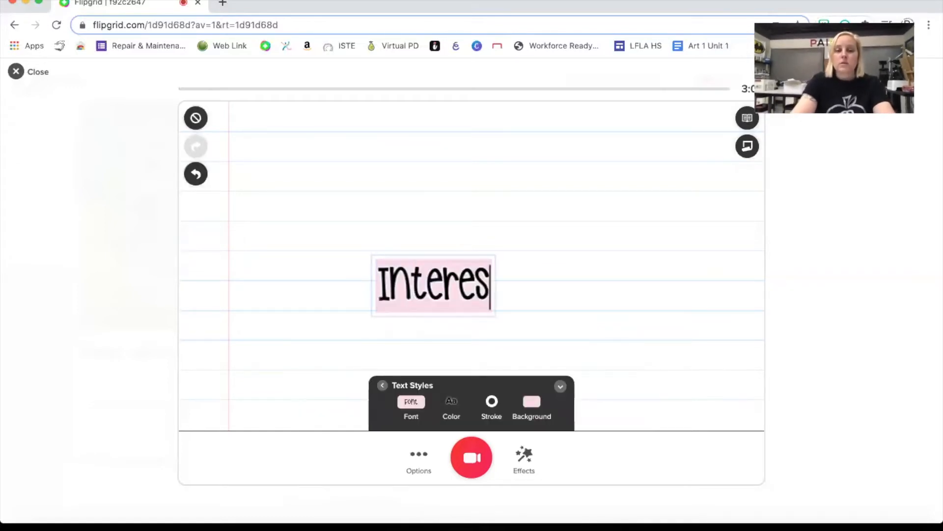
pyautogui.click(438, 345)
pyautogui.moveTo(404, 256); pyautogui.dragTo(314, 148)
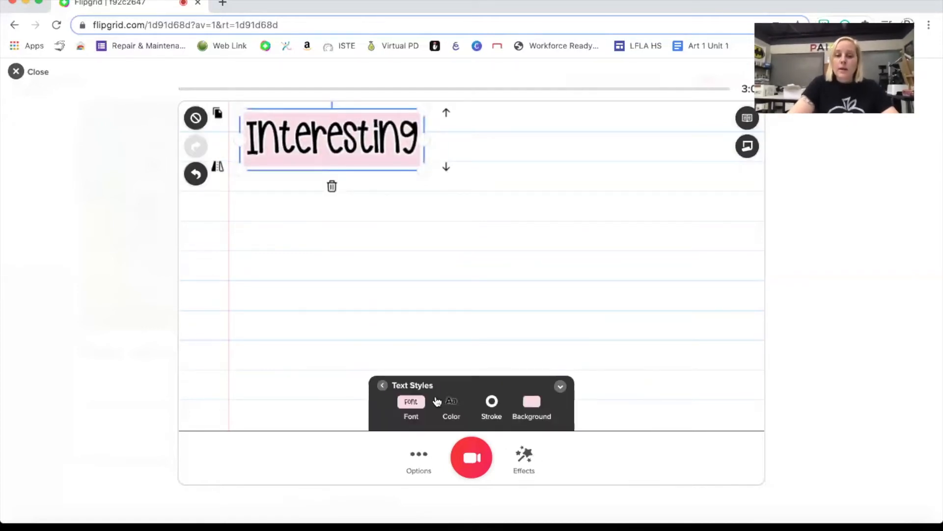
# Add a Typewriter-style text reading "Teaching for 13 eras" and place it beneath the "Interesting" heading
pyautogui.click(524, 455)
pyautogui.click(472, 401)
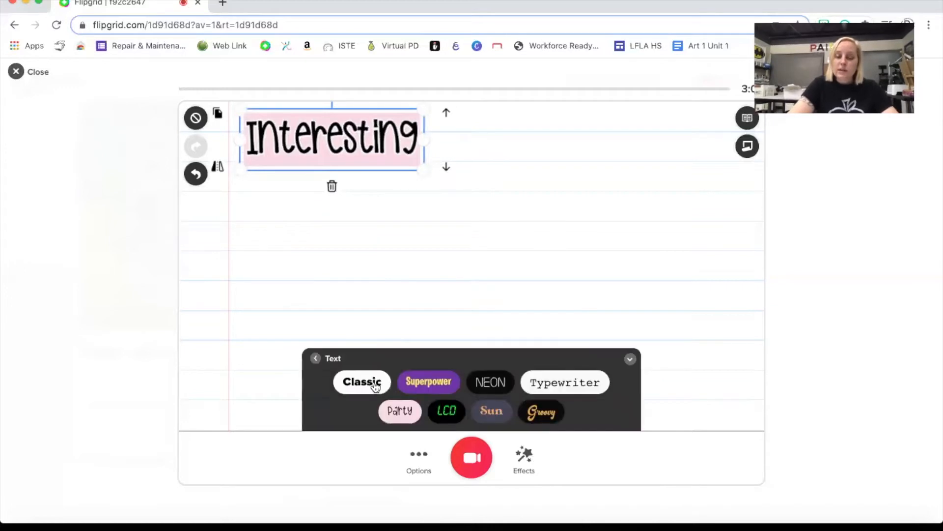
pyautogui.click(546, 381)
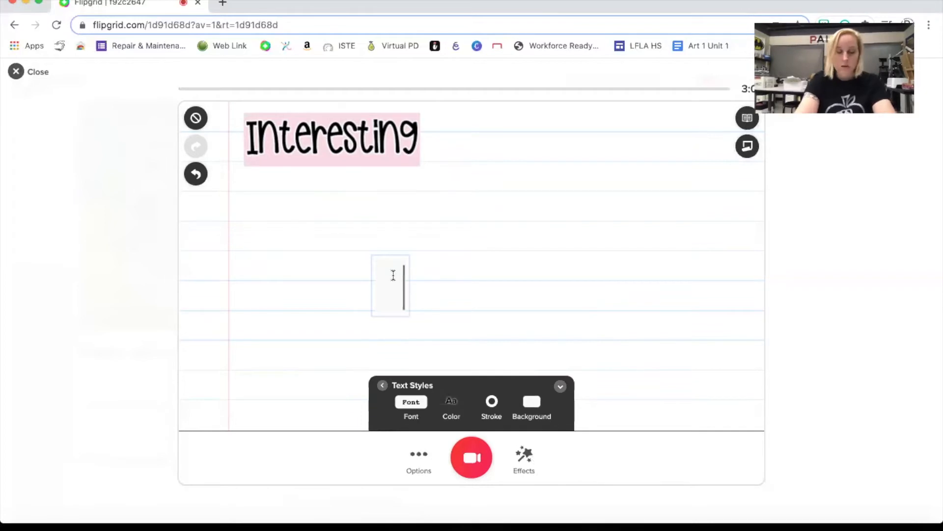
pyautogui.write('Tea')
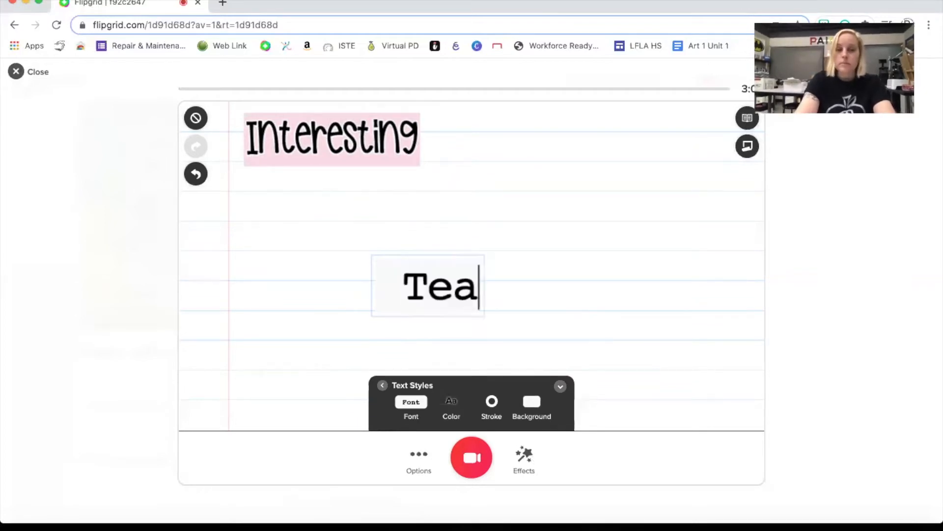
pyautogui.write('ching for 13')
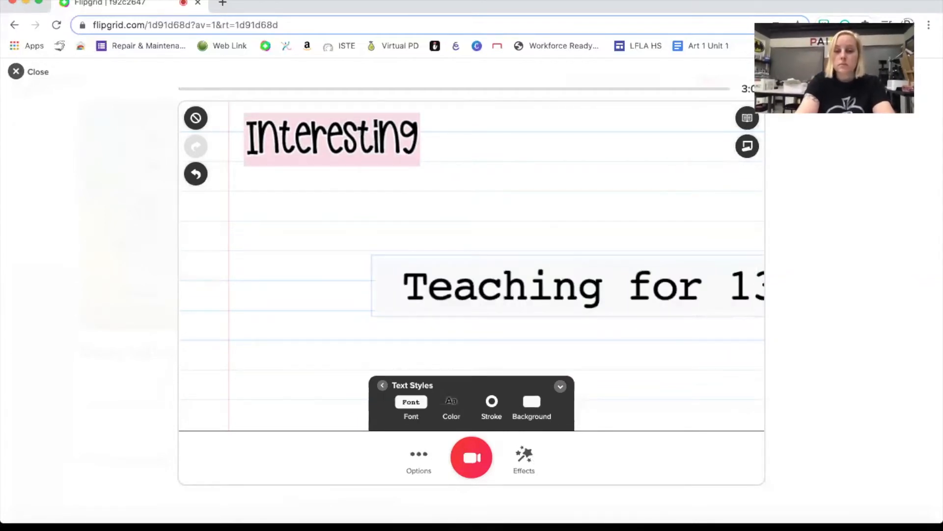
pyautogui.click(495, 300)
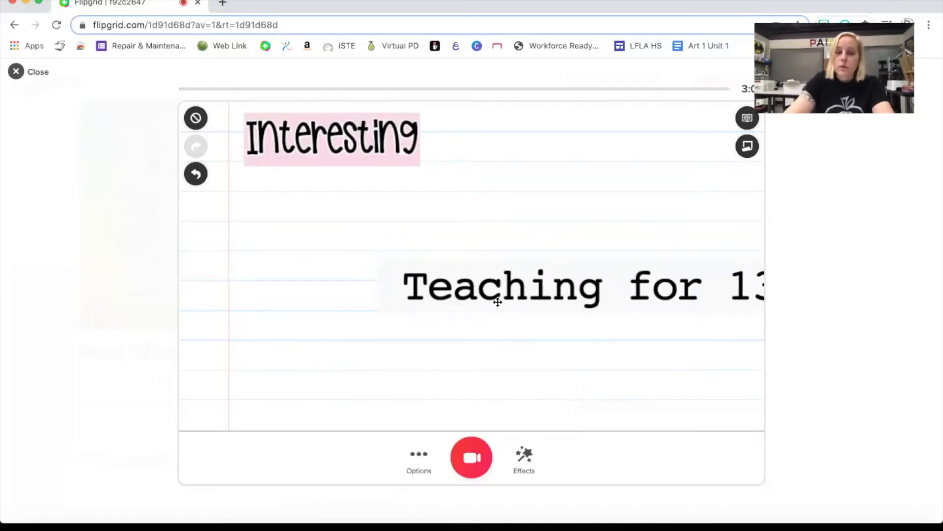
pyautogui.moveTo(420, 269); pyautogui.dragTo(294, 200)
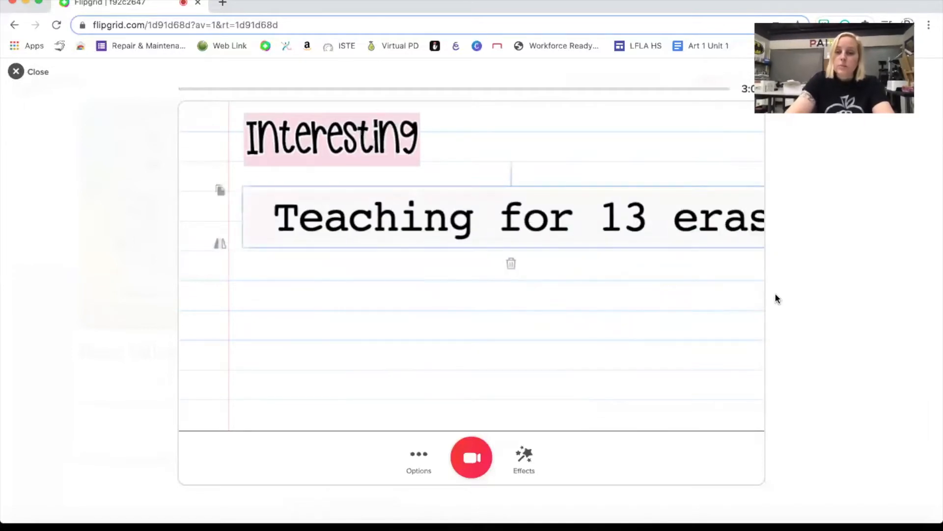
# Replace the last word of the "Teaching for 13" line with "years"
pyautogui.click(672, 223)
pyautogui.doubleClick(684, 224)
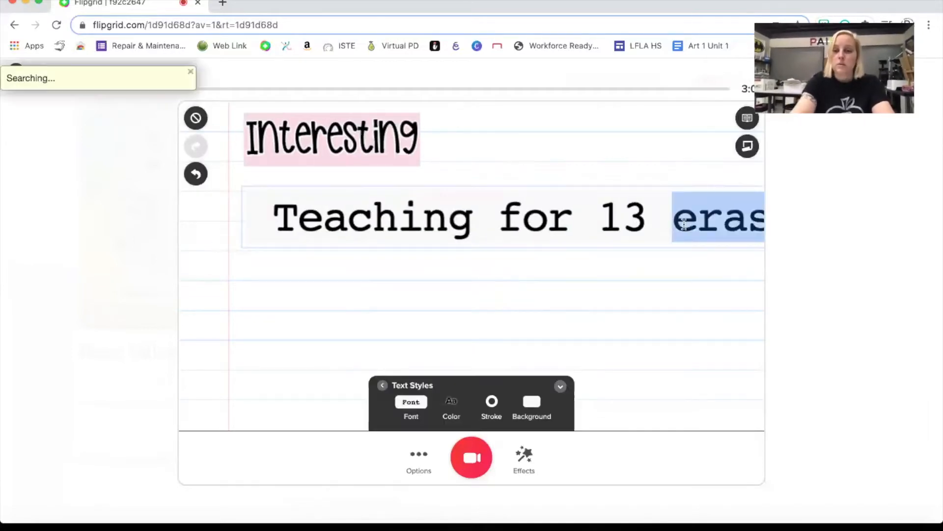
pyautogui.write('year')
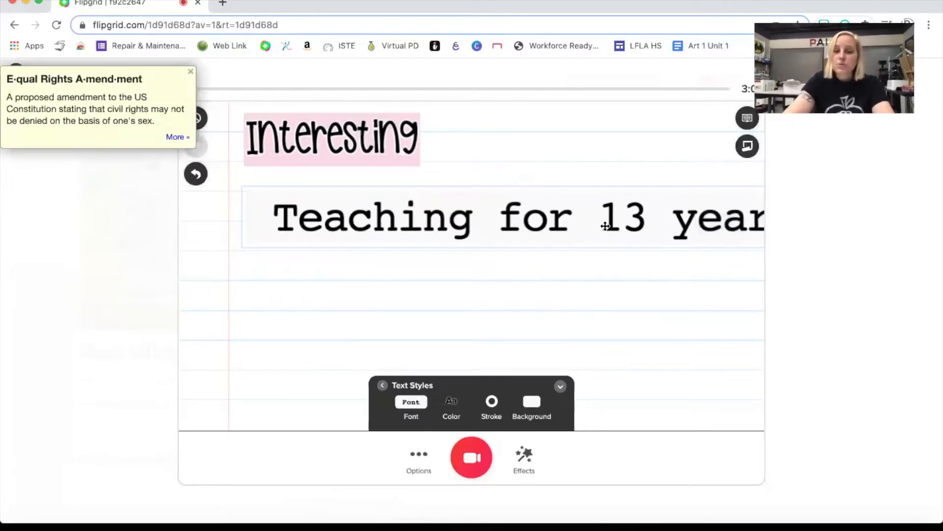
# Shrink the "Teaching for 13 years" line to fit the page width and reposition it beneath the heading
pyautogui.click(617, 229)
pyautogui.click(248, 191)
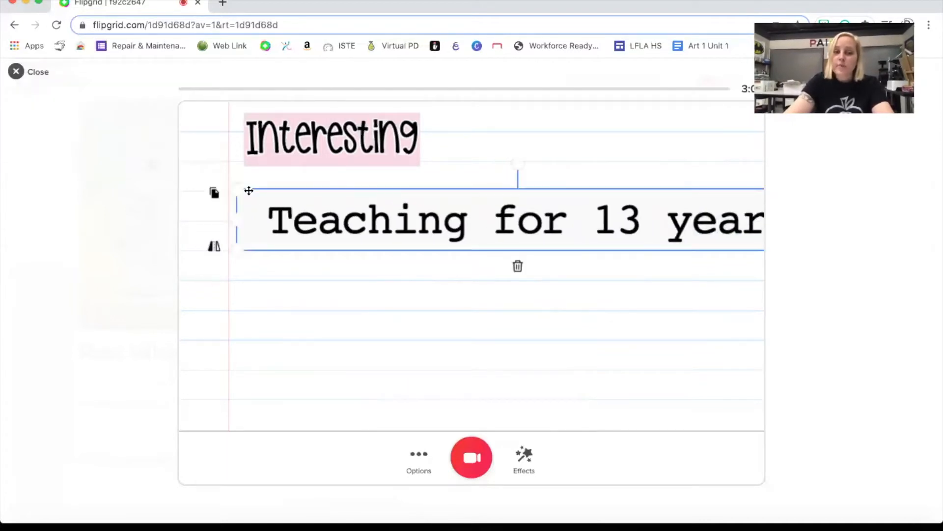
pyautogui.click(294, 215)
pyautogui.moveTo(293, 215); pyautogui.dragTo(414, 239)
pyautogui.moveTo(521, 230); pyautogui.dragTo(362, 210)
pyautogui.click(374, 249)
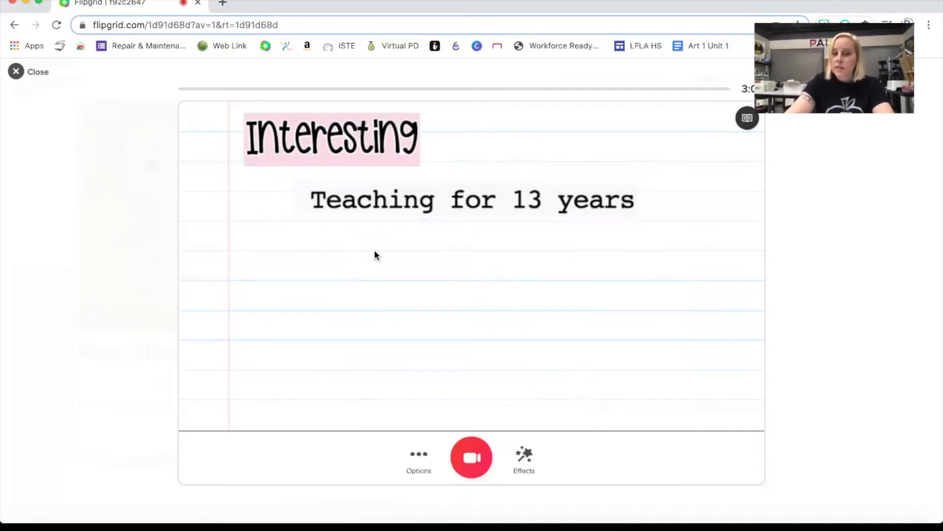
# Duplicate the "Teaching for 13 years" line, place the copy beneath it, and change its text to "Art, Art History, Religious Studies"
pyautogui.click(464, 202)
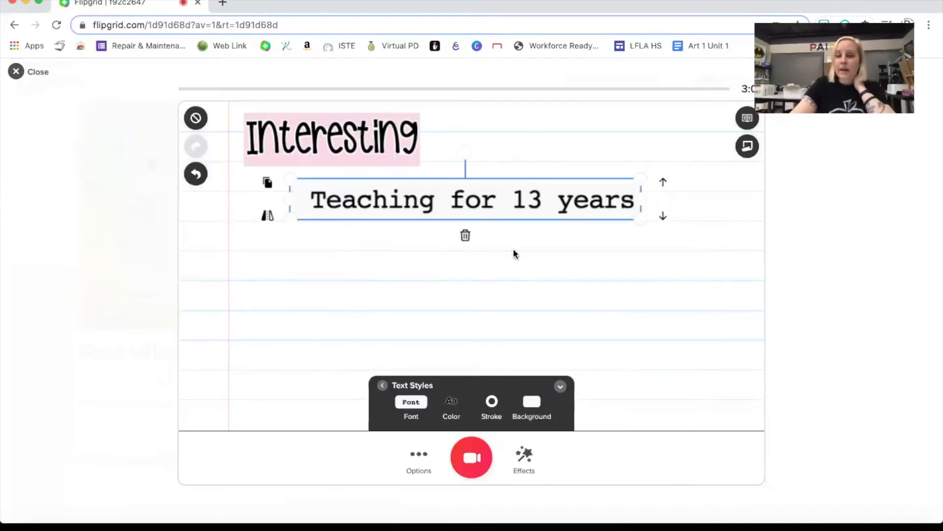
pyautogui.click(267, 183)
pyautogui.moveTo(369, 202); pyautogui.dragTo(375, 249)
pyautogui.doubleClick(375, 250)
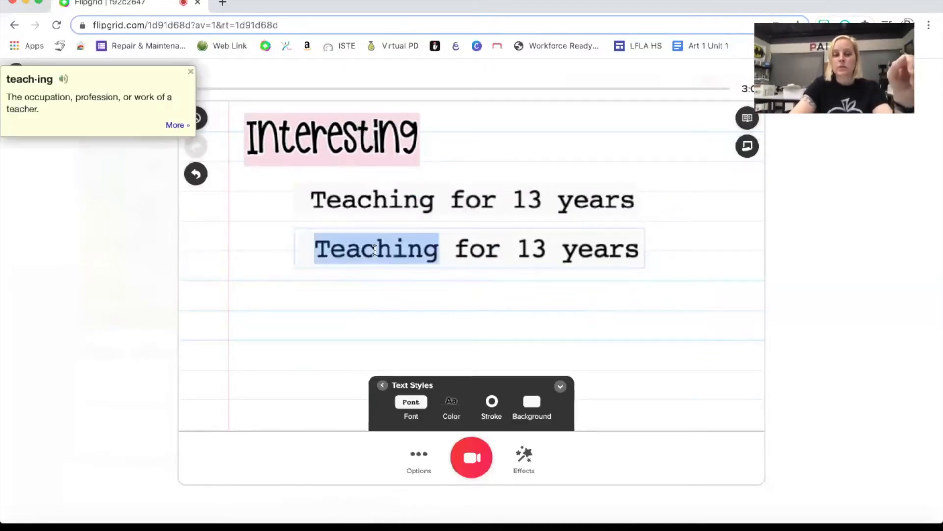
pyautogui.click(374, 249)
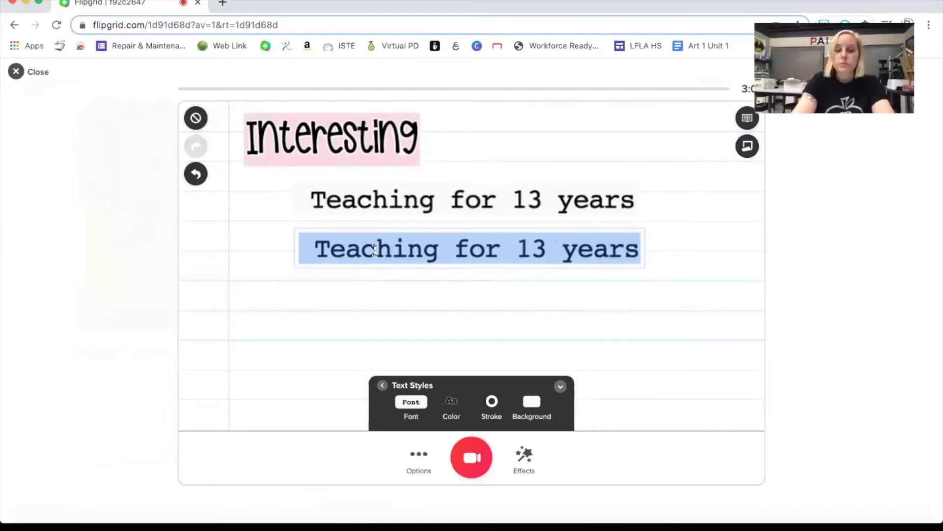
pyautogui.write('Art, Art History, Religious St')
pyautogui.click(311, 305)
# Fit the "Art, Art History, Religious Studies" line within the page and adjust the "Teaching for 13 years" line above it
pyautogui.moveTo(349, 254); pyautogui.dragTo(348, 232)
pyautogui.moveTo(366, 246); pyautogui.dragTo(325, 244)
pyautogui.moveTo(337, 203); pyautogui.dragTo(341, 204)
# Duplicate the "Art, Art History, Religious Studies" line, change the copy beneath it to "Social Justice", and align the text lines
pyautogui.click(341, 248)
pyautogui.click(269, 229)
pyautogui.moveTo(392, 252); pyautogui.dragTo(391, 284)
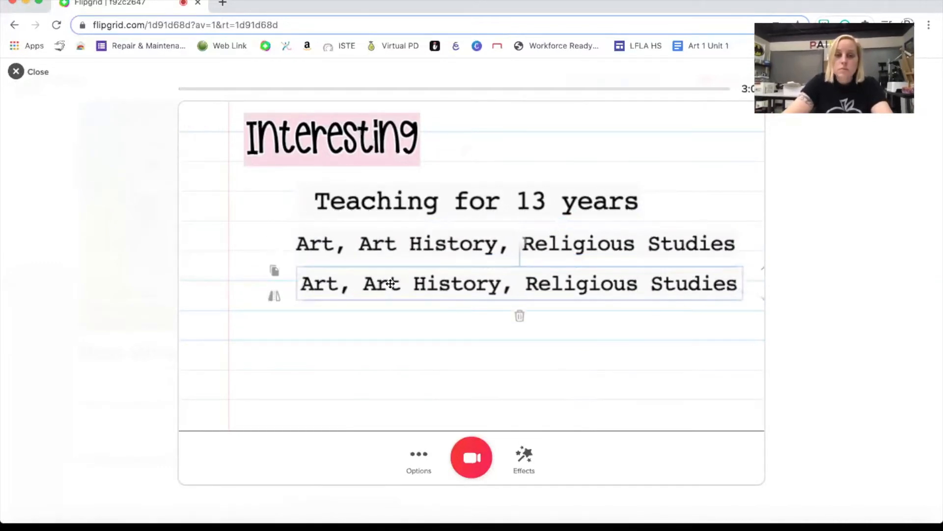
pyautogui.doubleClick(390, 284)
pyautogui.write('Social Justice')
pyautogui.moveTo(350, 212)
pyautogui.mouseDown()
pyautogui.moveTo(371, 213)
pyautogui.moveTo(335, 212)
pyautogui.mouseUp()
pyautogui.moveTo(345, 275); pyautogui.dragTo(341, 276)
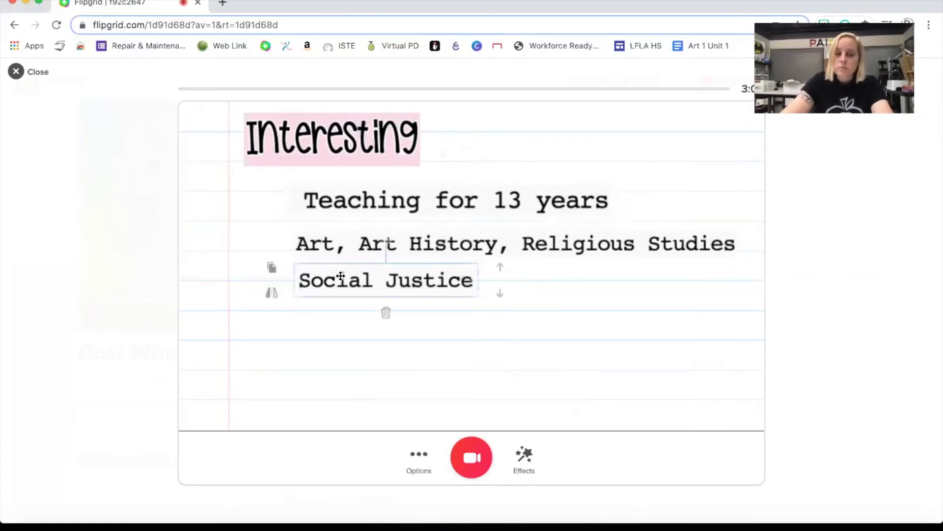
# Search the stickers for "art", add the Art palette sticker, and place it at small size before the "Art, Art History" line
pyautogui.click(524, 459)
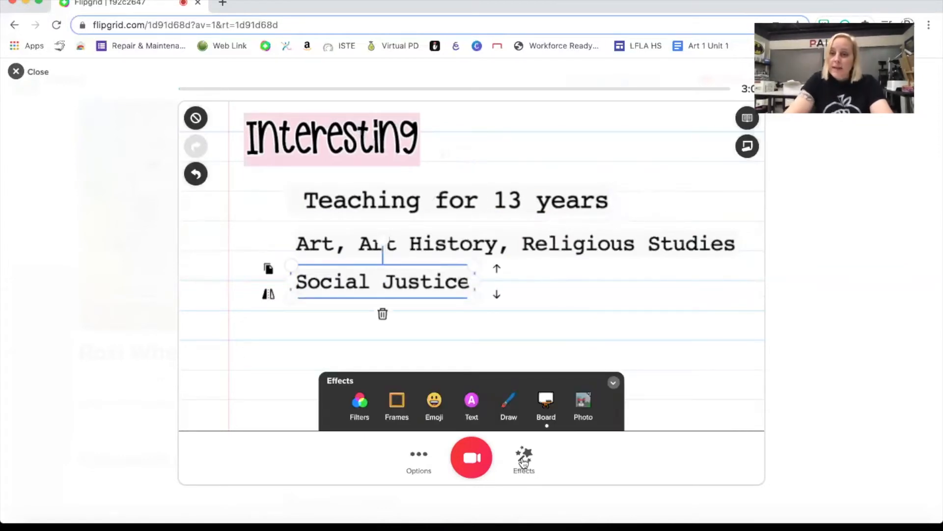
pyautogui.click(430, 393)
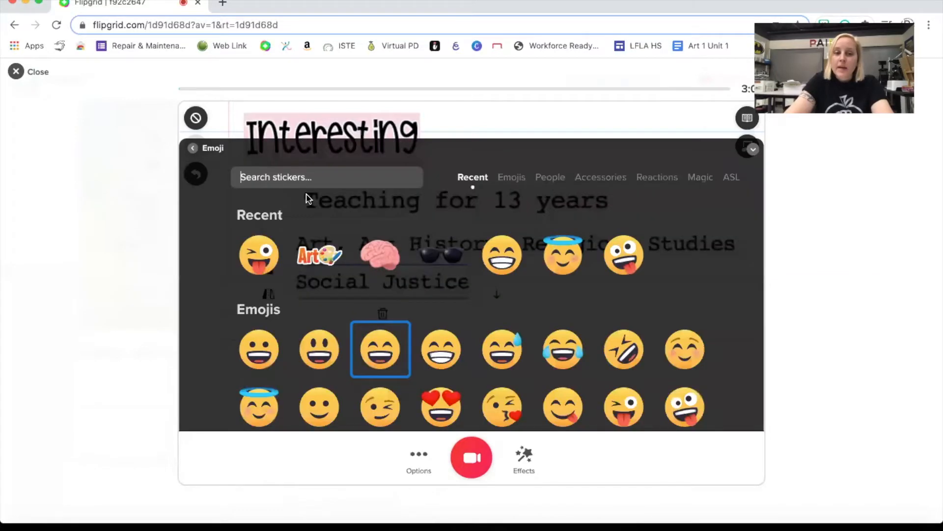
pyautogui.click(531, 450)
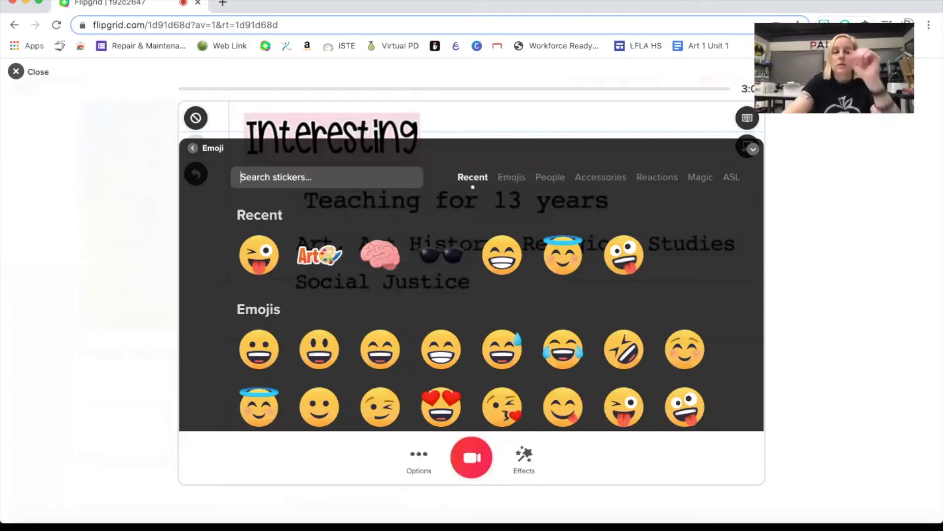
pyautogui.write('art')
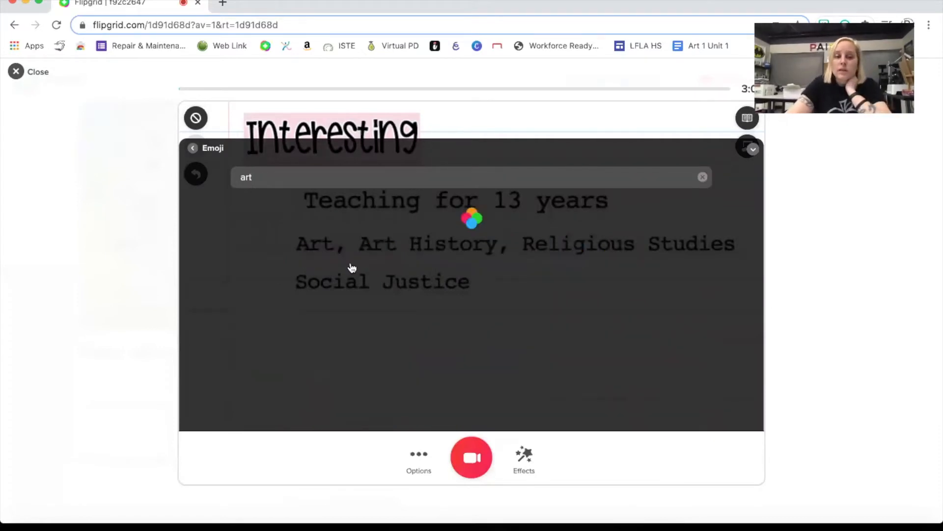
pyautogui.click(311, 289)
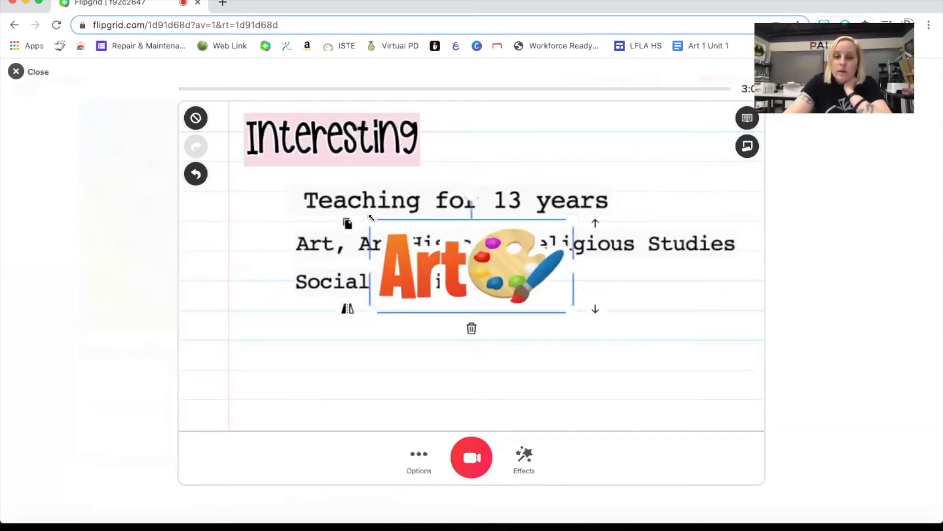
pyautogui.moveTo(371, 218); pyautogui.dragTo(405, 234)
pyautogui.moveTo(502, 278); pyautogui.dragTo(248, 242)
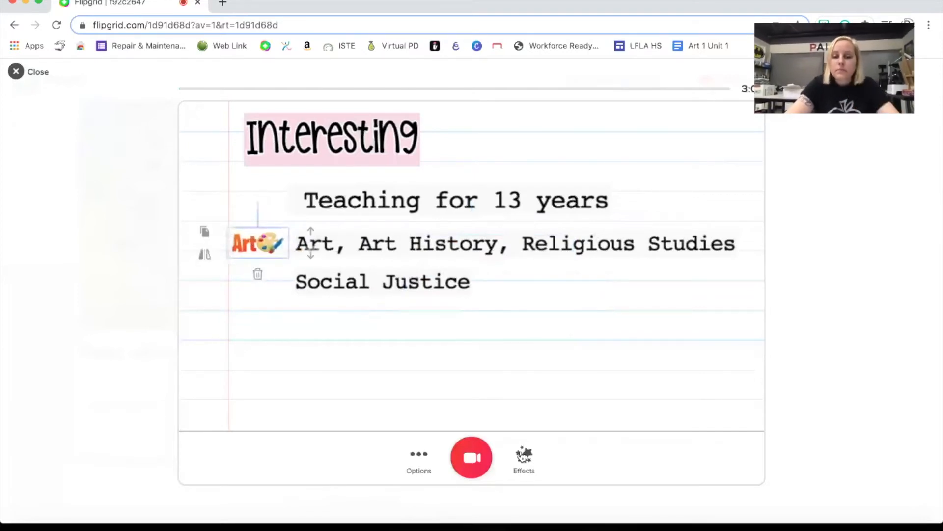
# Add the recently used brain sticker and place it in front of the "Social Justice" line
pyautogui.click(524, 455)
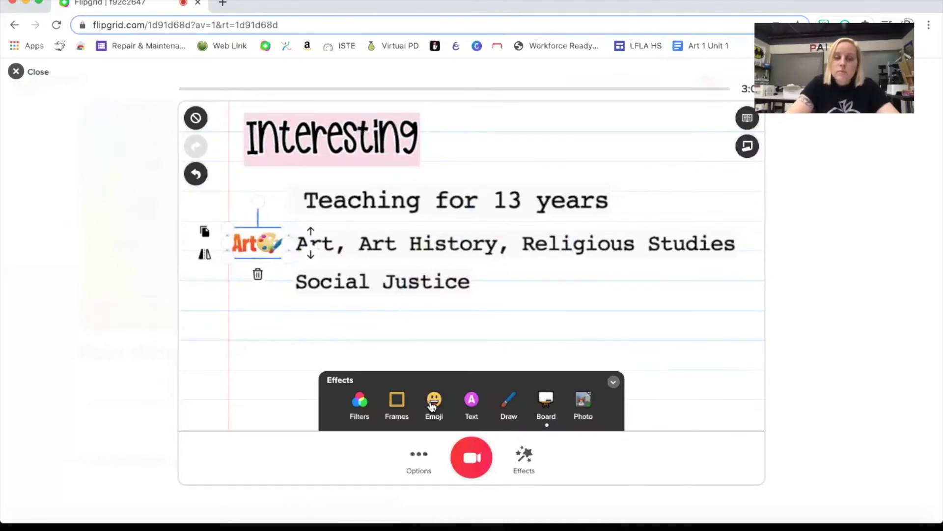
pyautogui.click(432, 404)
pyautogui.click(381, 256)
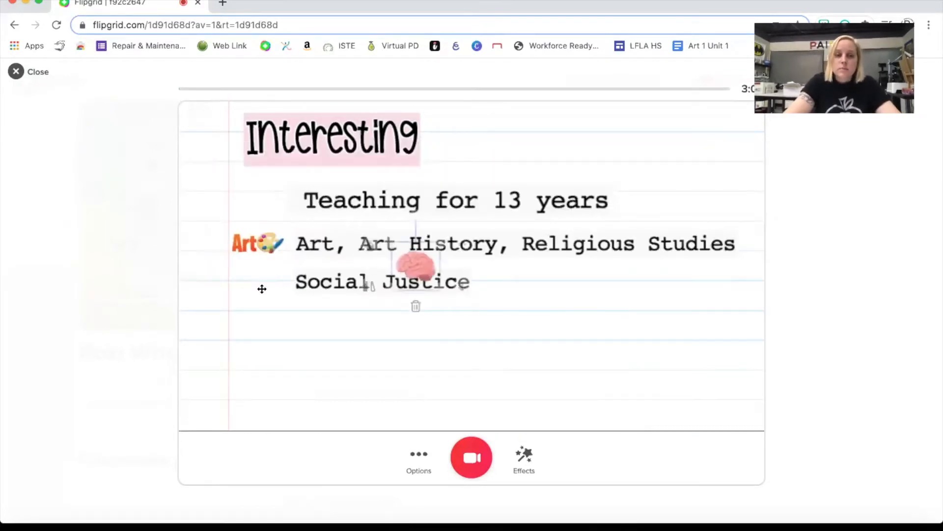
pyautogui.moveTo(262, 289); pyautogui.dragTo(259, 285)
# Change the "Social Justice" line to read "Masters in Social Justice"
pyautogui.click(340, 283)
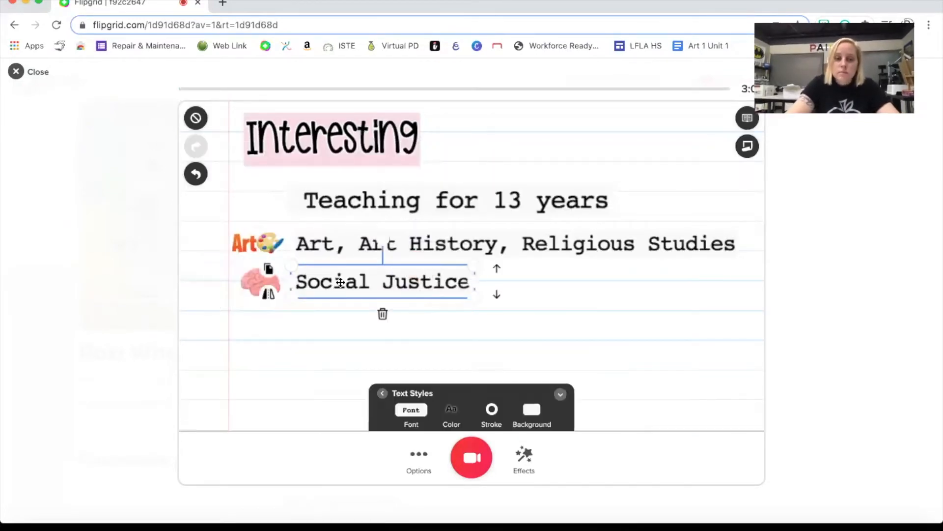
pyautogui.click(341, 283)
pyautogui.write('Masters')
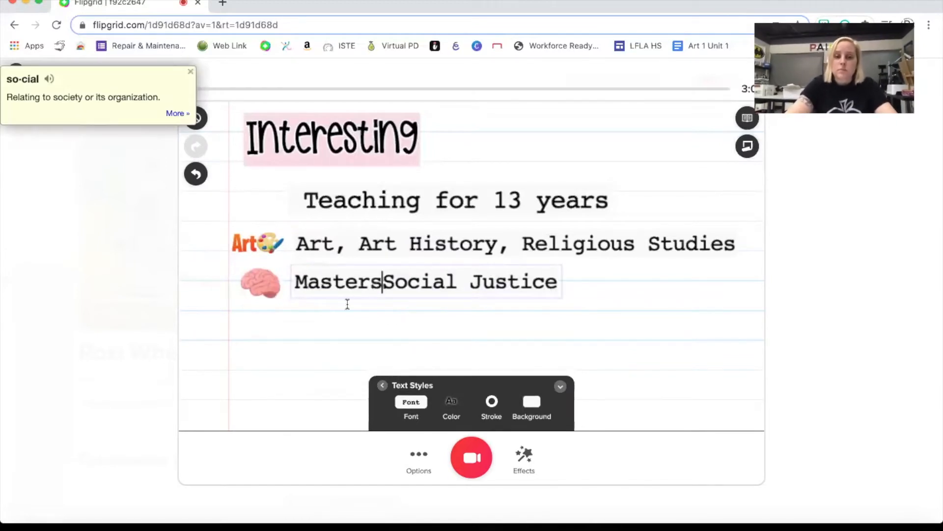
pyautogui.write(' in')
# Add the recently used winking tongue-out emoji and place it in front of the "Teaching for 13 years" line
pyautogui.click(535, 451)
pyautogui.click(445, 399)
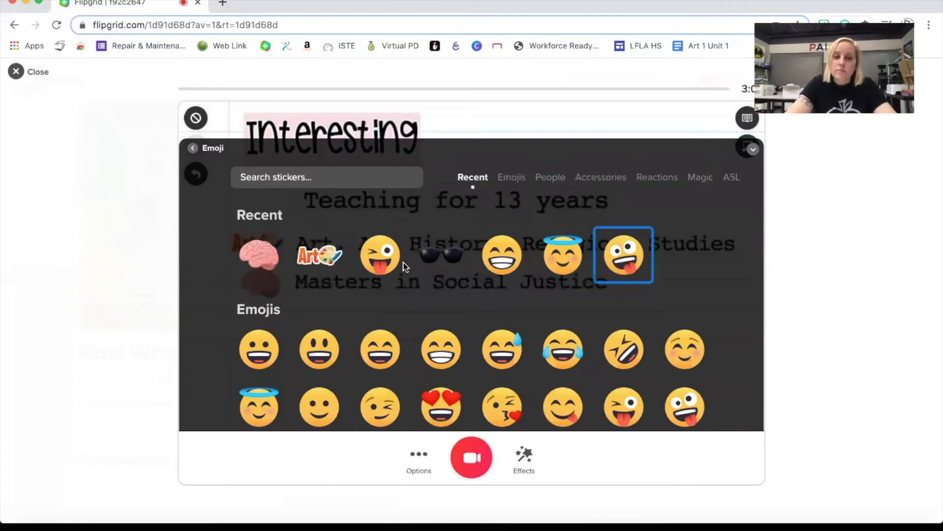
pyautogui.click(400, 264)
pyautogui.moveTo(472, 265); pyautogui.dragTo(278, 209)
pyautogui.click(448, 249)
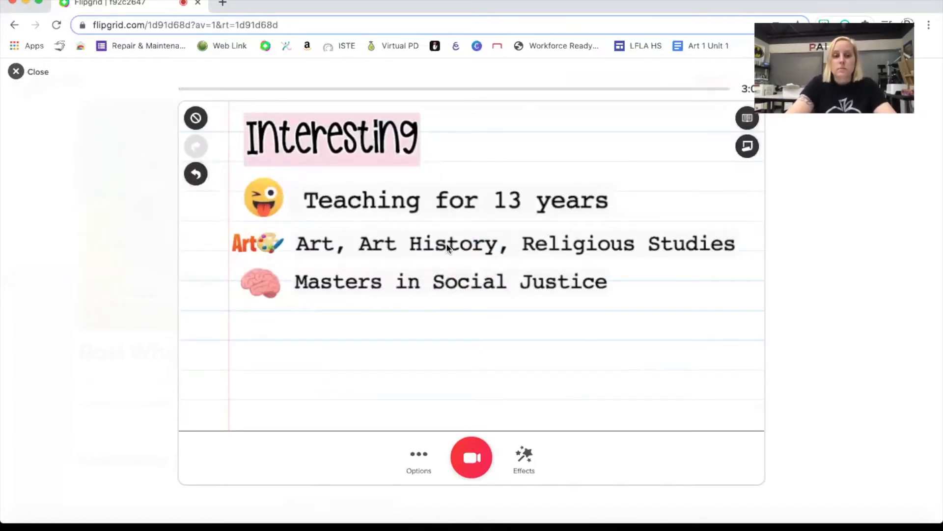
pyautogui.click(352, 205)
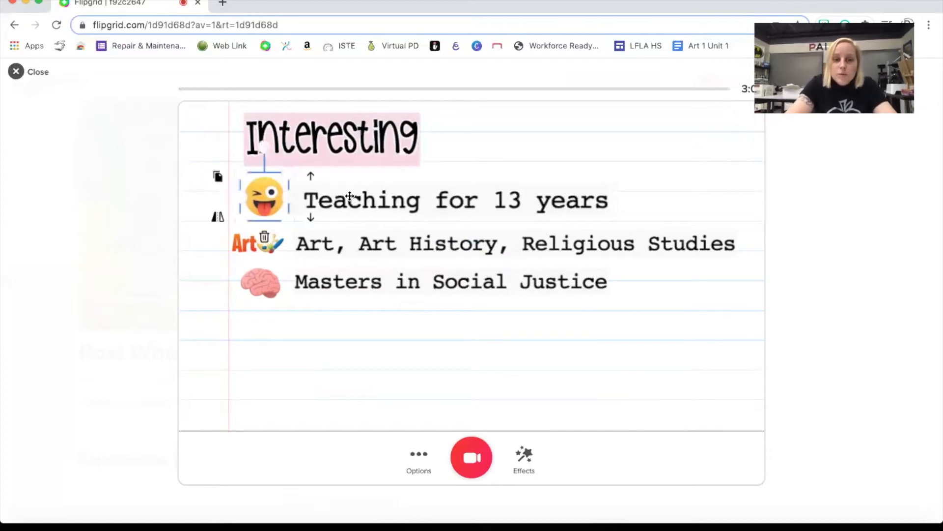
pyautogui.click(284, 217)
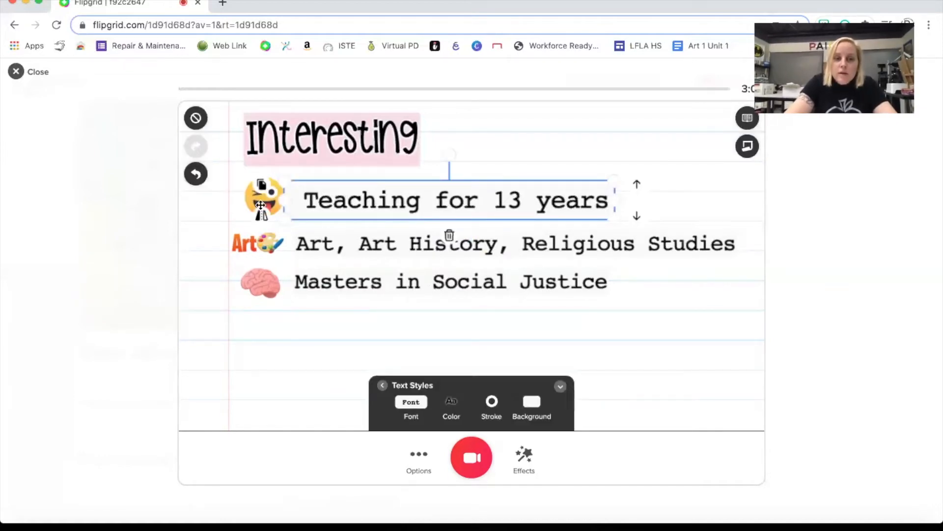
# Space the three text lines further down the page and shift each line's sticker to sit beside it
pyautogui.click(346, 282)
pyautogui.scroll(-1, 346, 282)
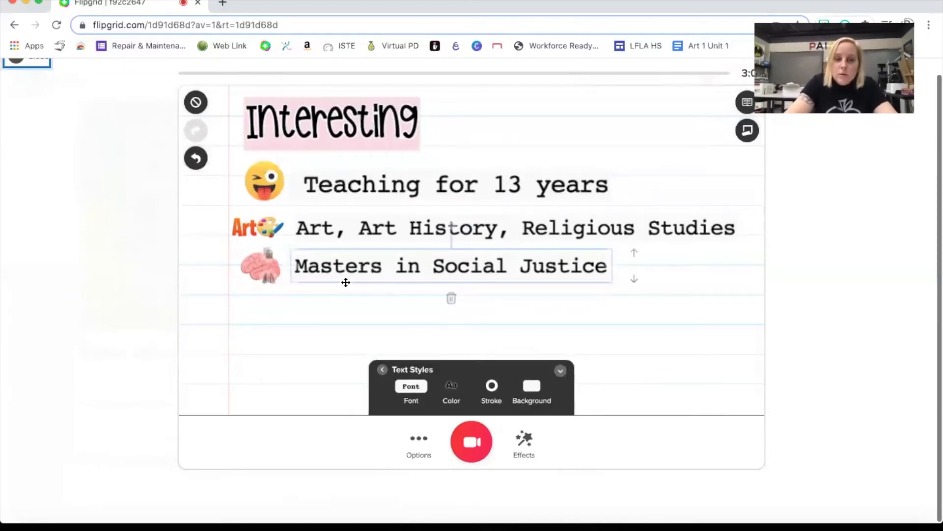
pyautogui.moveTo(343, 291); pyautogui.dragTo(360, 307)
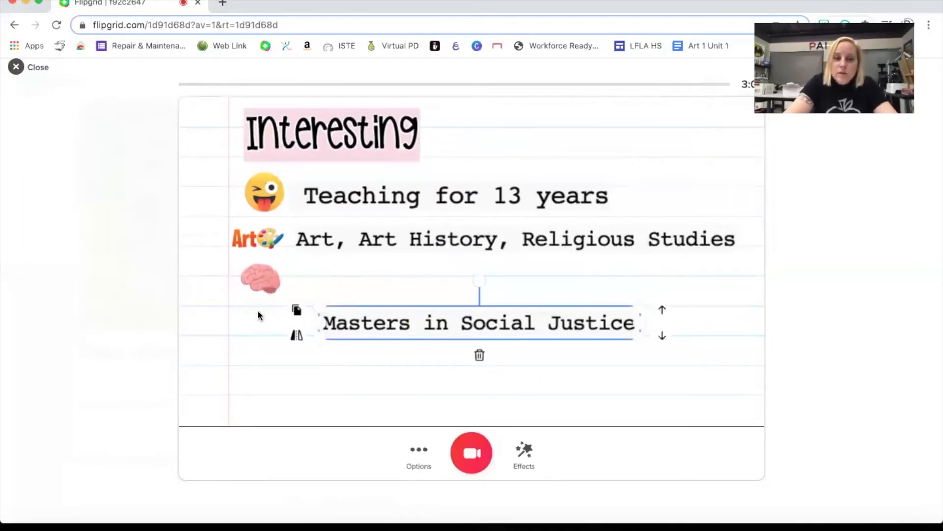
pyautogui.moveTo(259, 283); pyautogui.dragTo(262, 325)
pyautogui.moveTo(386, 236); pyautogui.dragTo(379, 279)
pyautogui.click(267, 269)
pyautogui.moveTo(261, 241); pyautogui.dragTo(267, 271)
pyautogui.moveTo(411, 196); pyautogui.dragTo(433, 215)
pyautogui.click(261, 200)
pyautogui.moveTo(260, 200); pyautogui.dragTo(267, 215)
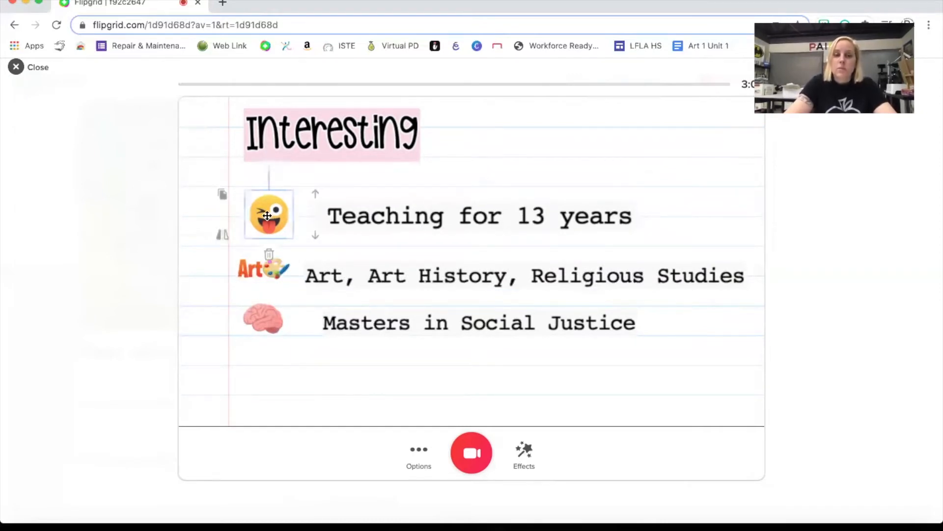
# Record a video segment presenting the "Interesting" board, then pause the recording
pyautogui.click(506, 173)
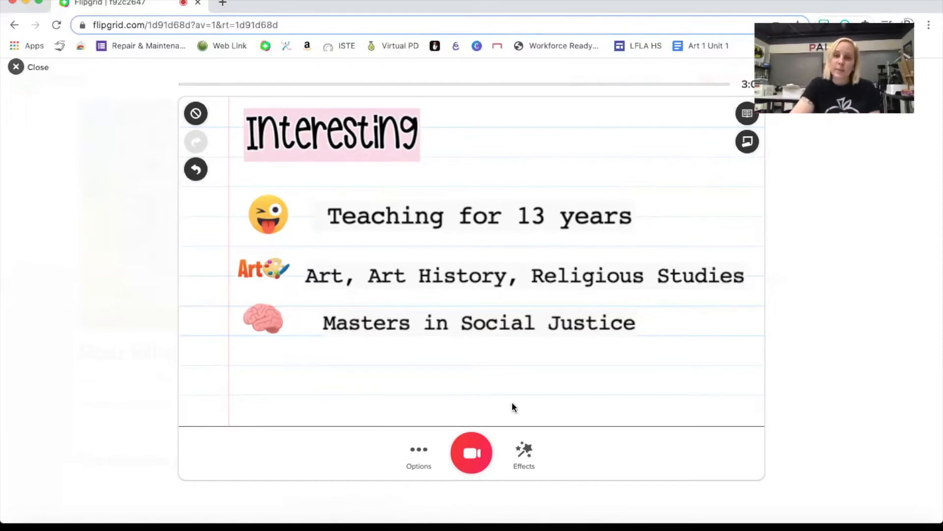
pyautogui.click(472, 458)
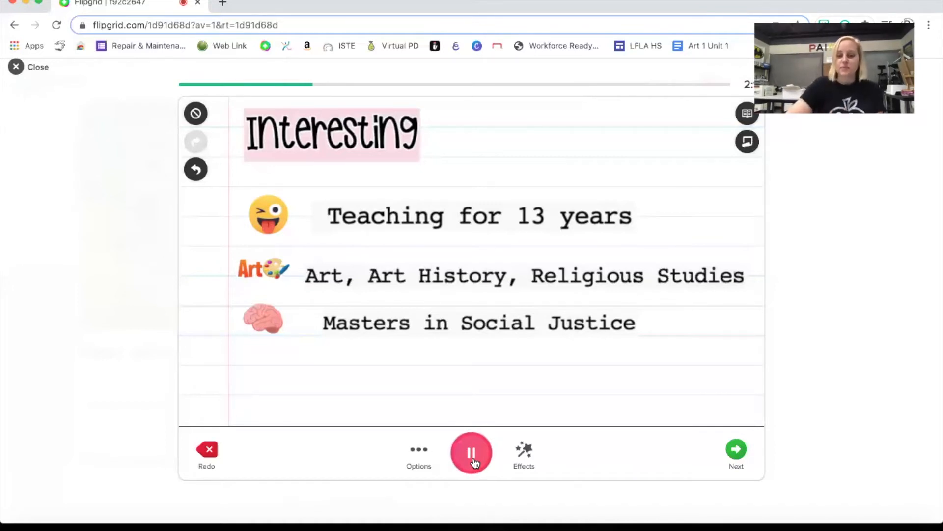
pyautogui.click(473, 460)
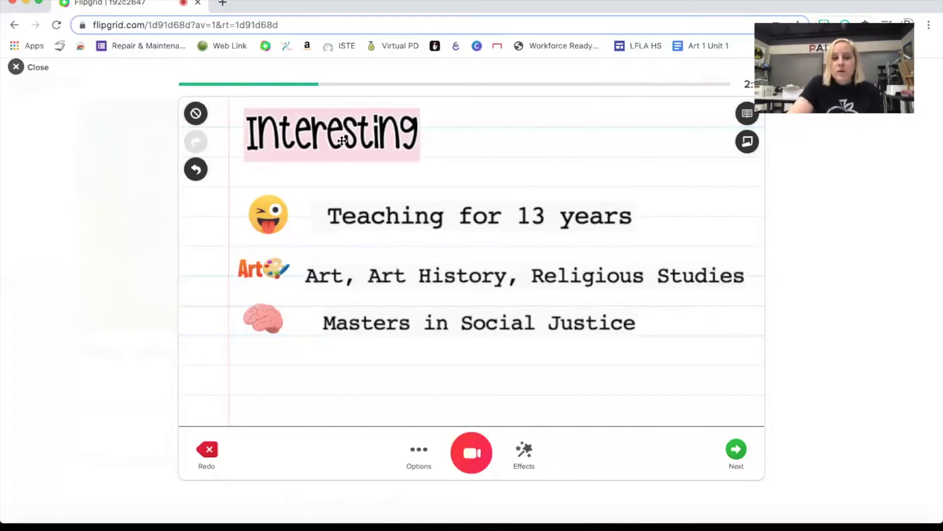
# Replace the heading "Interesting" with "Similarities"
pyautogui.click(327, 139)
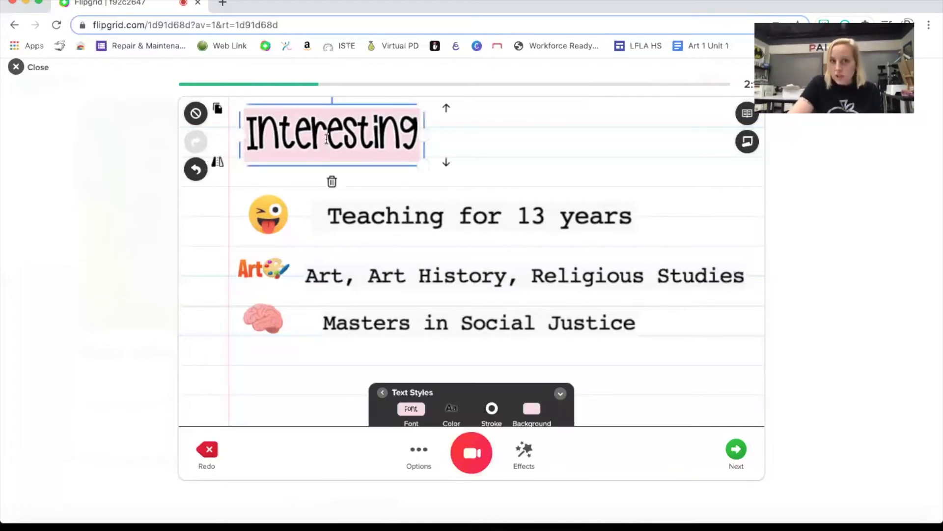
pyautogui.doubleClick(327, 139)
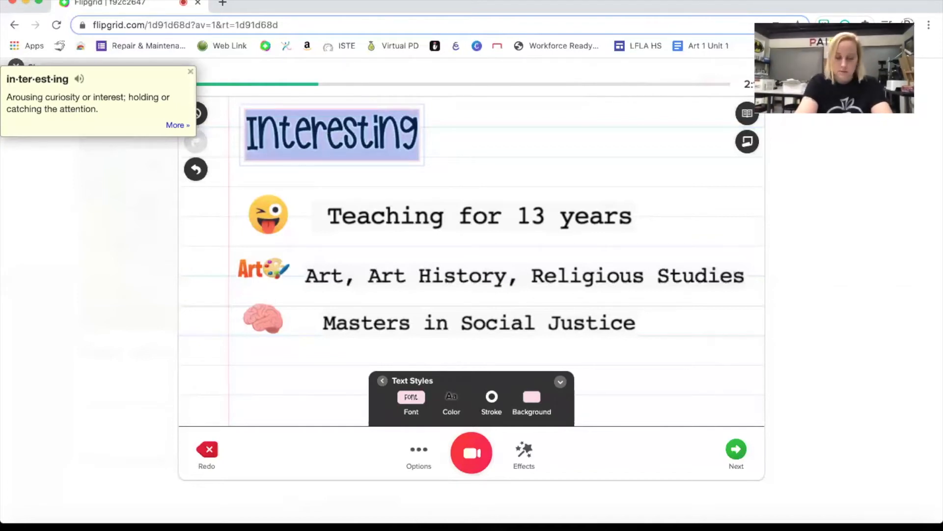
pyautogui.write('Simil')
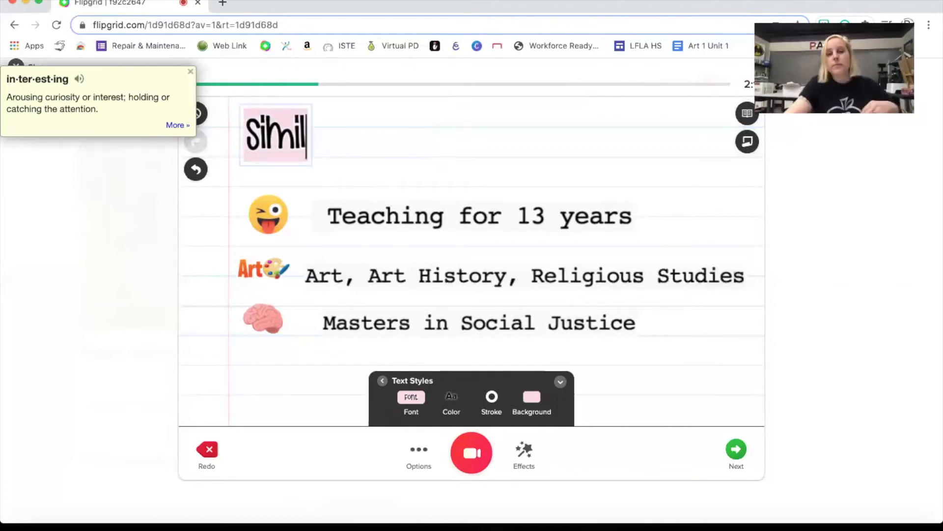
pyautogui.write('arities')
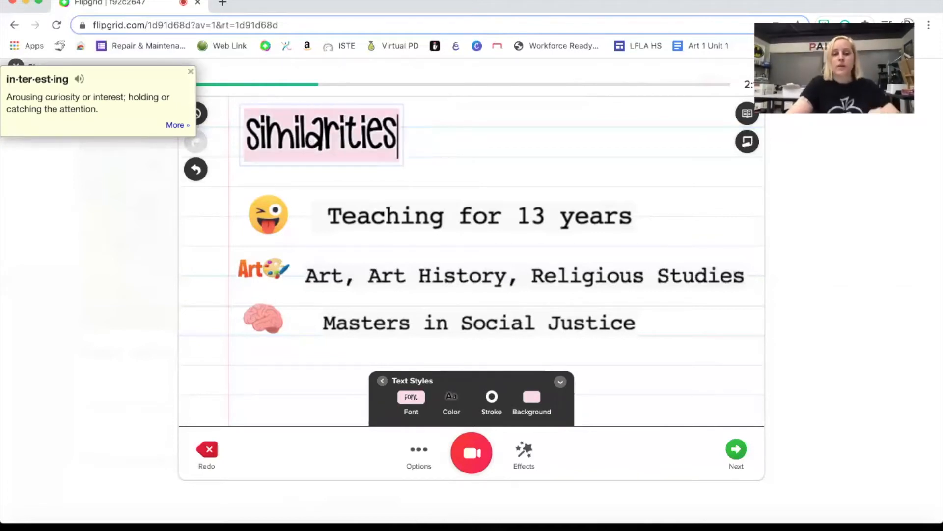
# Delete the winking emoji, Art palette and brain stickers from the board
pyautogui.click(266, 218)
pyautogui.click(267, 220)
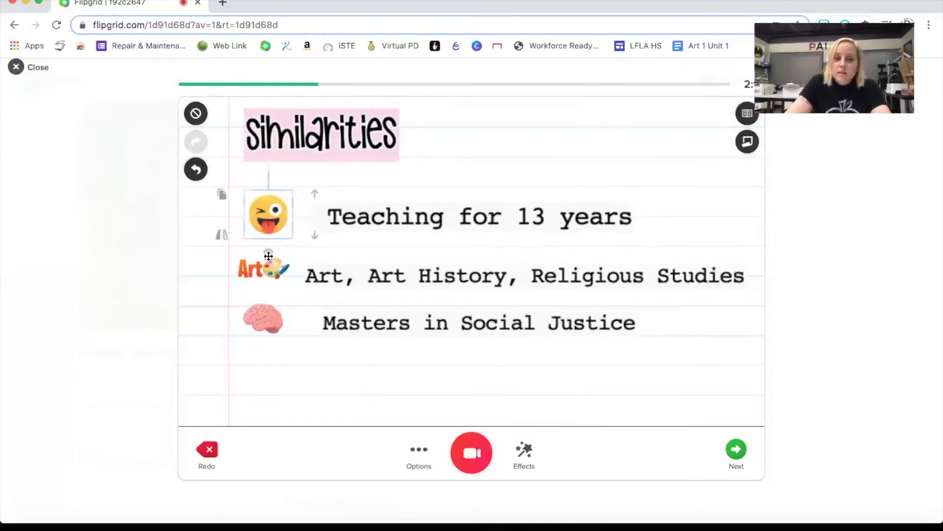
pyautogui.click(269, 256)
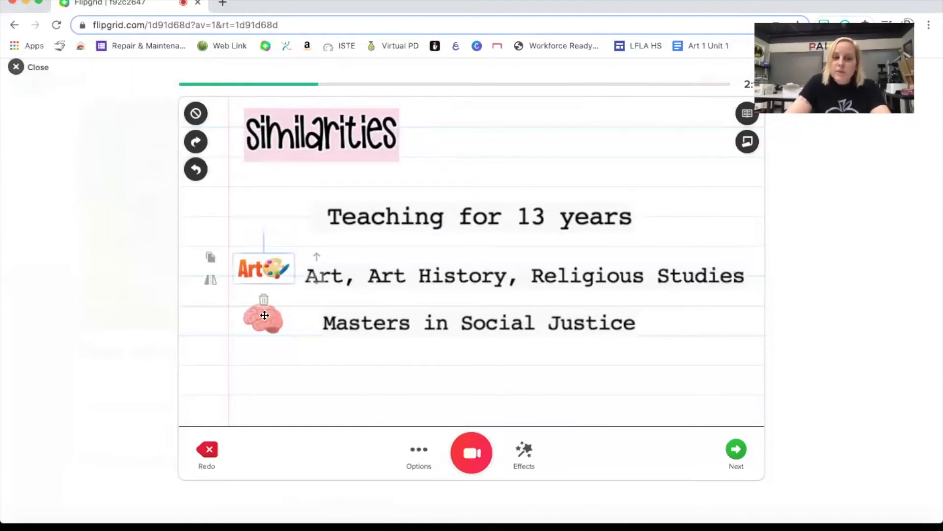
pyautogui.click(264, 299)
pyautogui.click(262, 361)
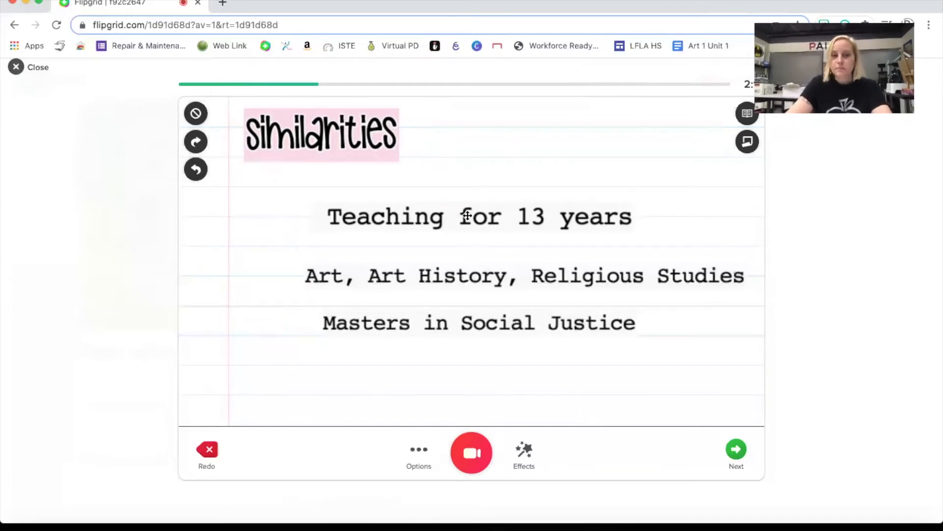
# Replace the first line with "I also have 2 children!" and the second with "I LOVE Indian food!!!!!!!"
pyautogui.click(467, 216)
pyautogui.click(467, 216)
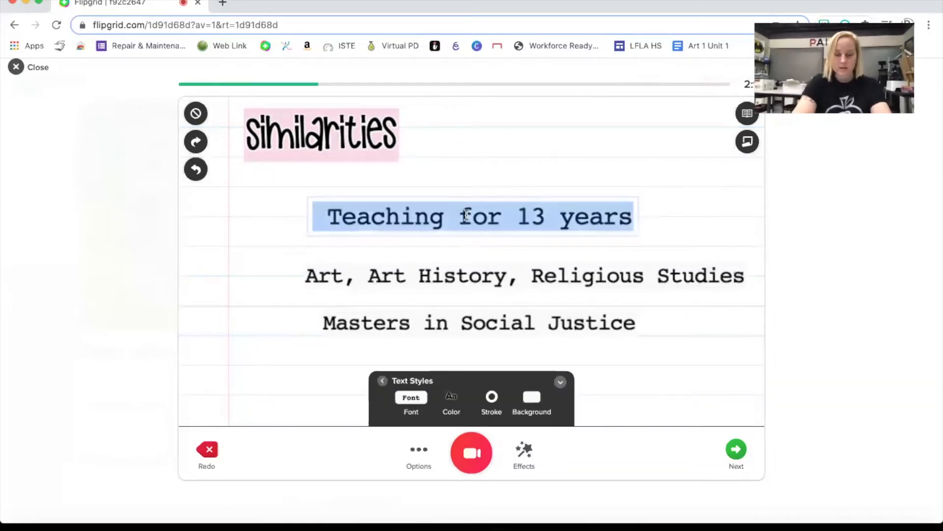
pyautogui.write('I also have 2 children!')
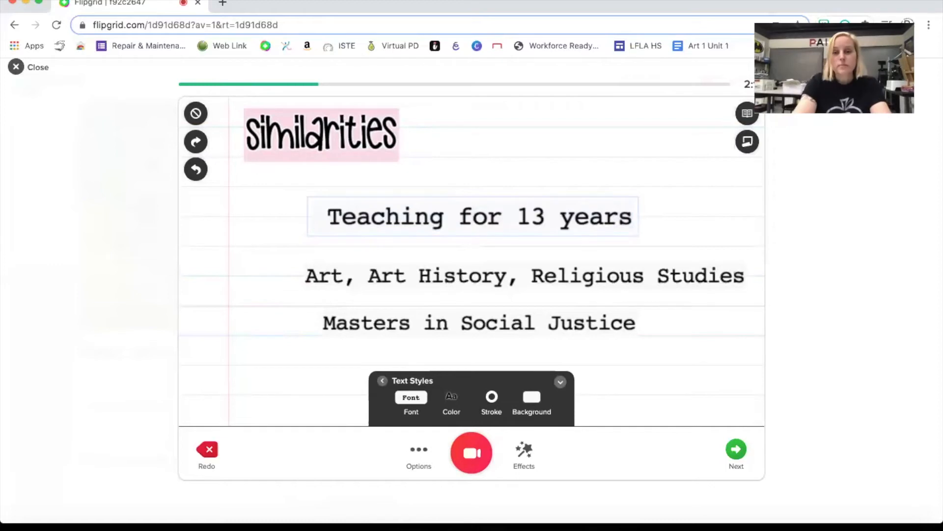
pyautogui.click(458, 277)
pyautogui.write('I ')
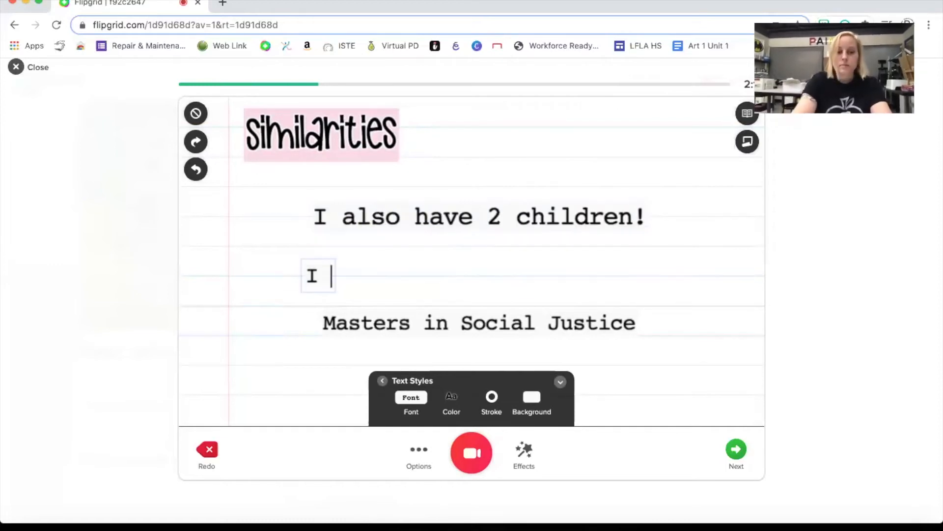
pyautogui.write('LOVE Indian food!!!!!!!')
# Replace the "Masters in Social Justice" line with "PROM! OMG we look so young!"
pyautogui.click(426, 324)
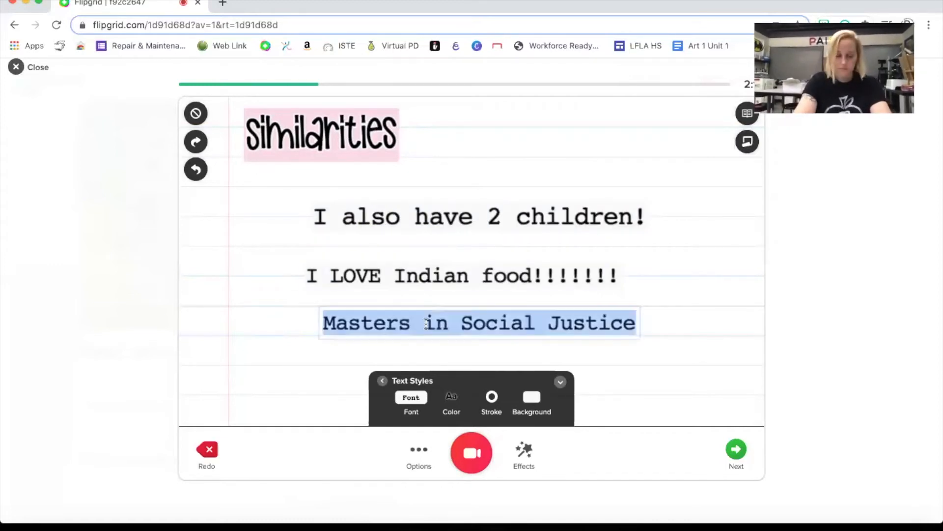
pyautogui.write('PROM! OMG w')
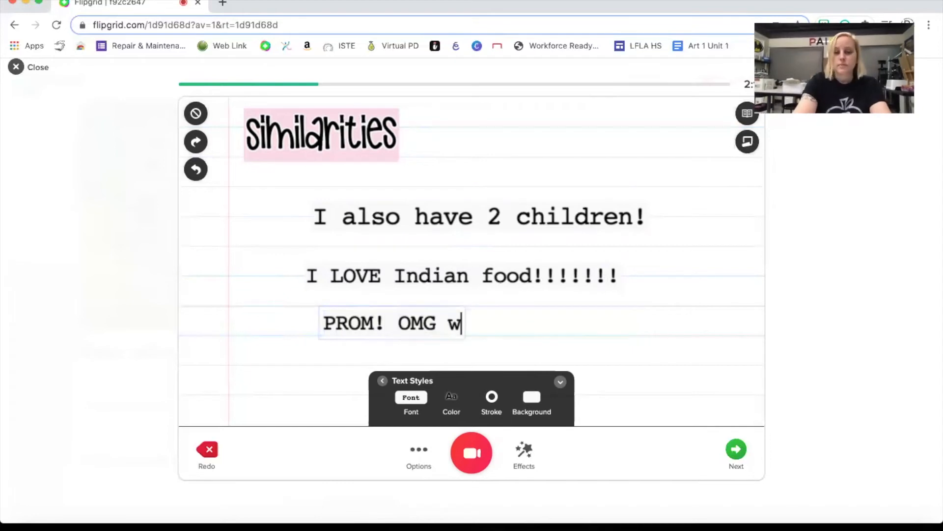
pyautogui.write('e look so young!')
# Align the three new text lines at their starts and space them down the page
pyautogui.click(354, 337)
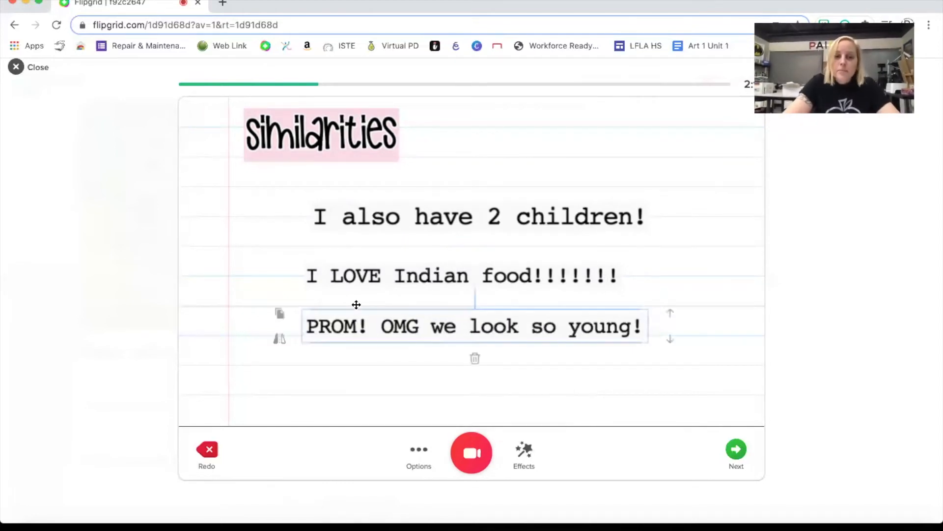
pyautogui.click(364, 271)
pyautogui.click(352, 325)
pyautogui.moveTo(352, 326); pyautogui.dragTo(352, 351)
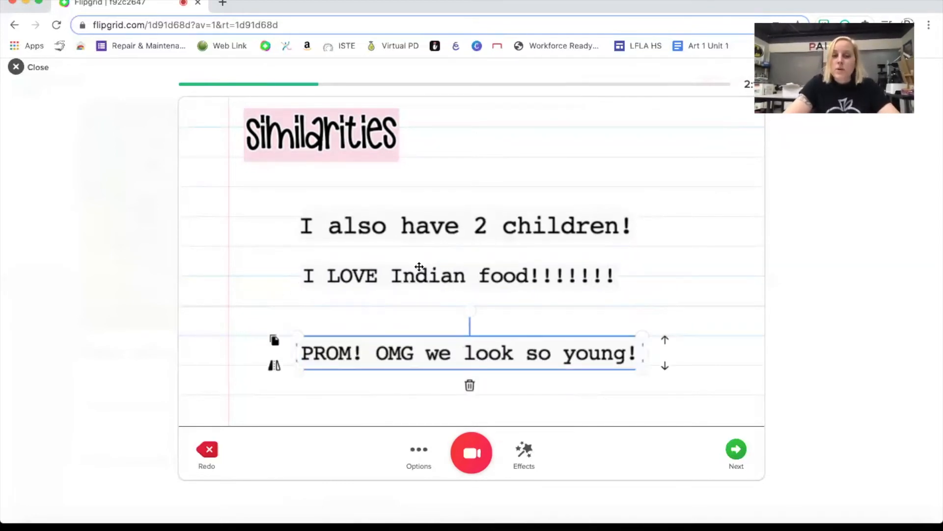
pyautogui.moveTo(421, 270); pyautogui.dragTo(421, 276)
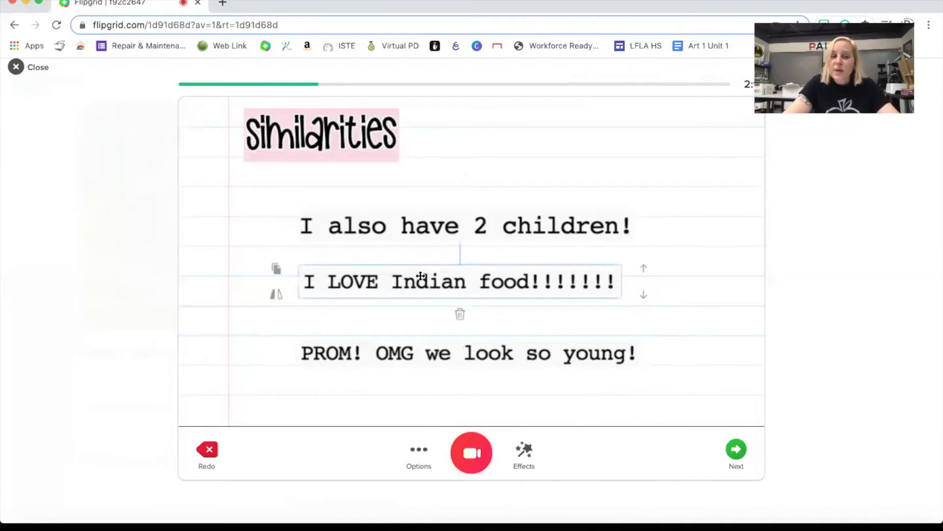
pyautogui.click(425, 232)
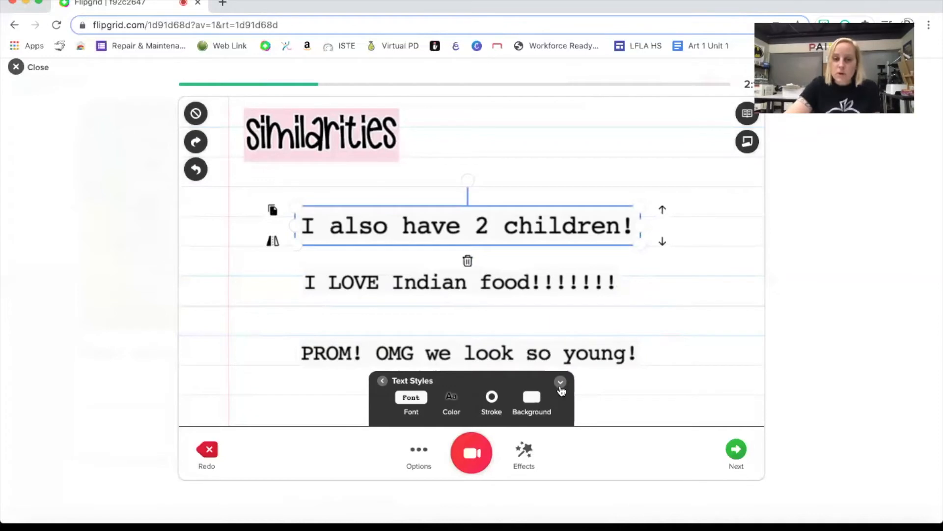
pyautogui.click(583, 394)
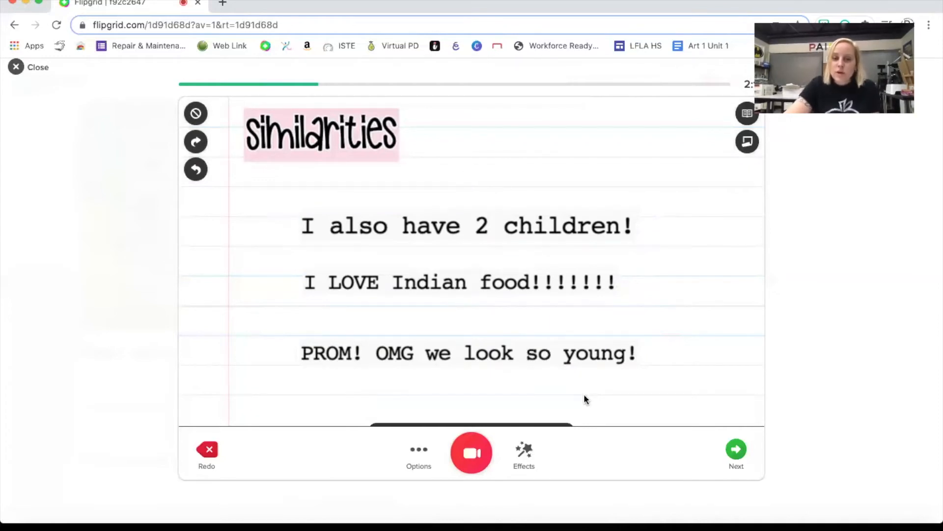
# Upload the photo 50FC51C5-F...872C74.JPG from the Downloads folder as a custom sticker
pyautogui.click(316, 356)
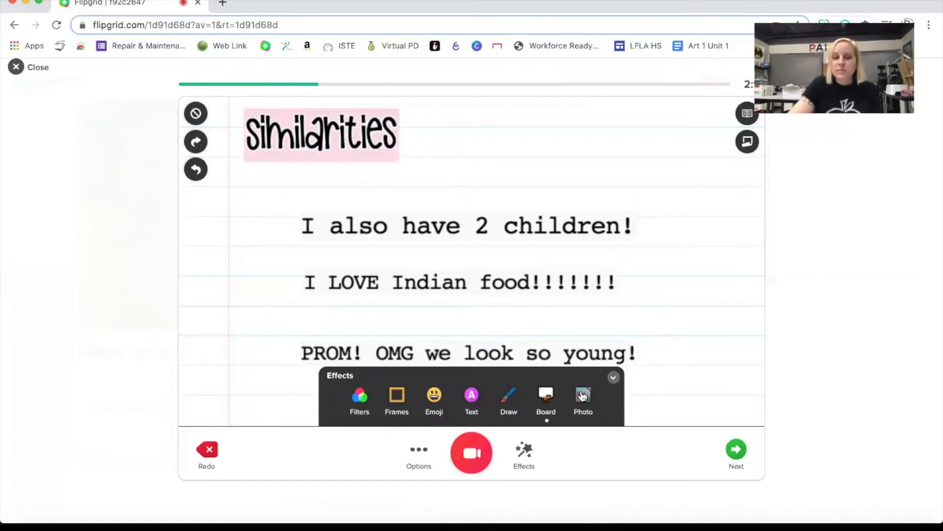
pyautogui.click(582, 396)
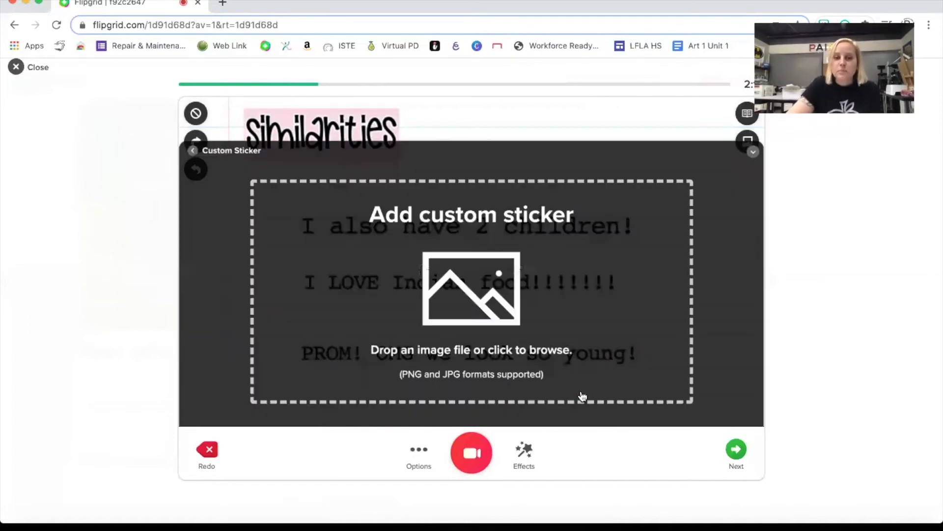
pyautogui.click(490, 288)
pyautogui.click(284, 119)
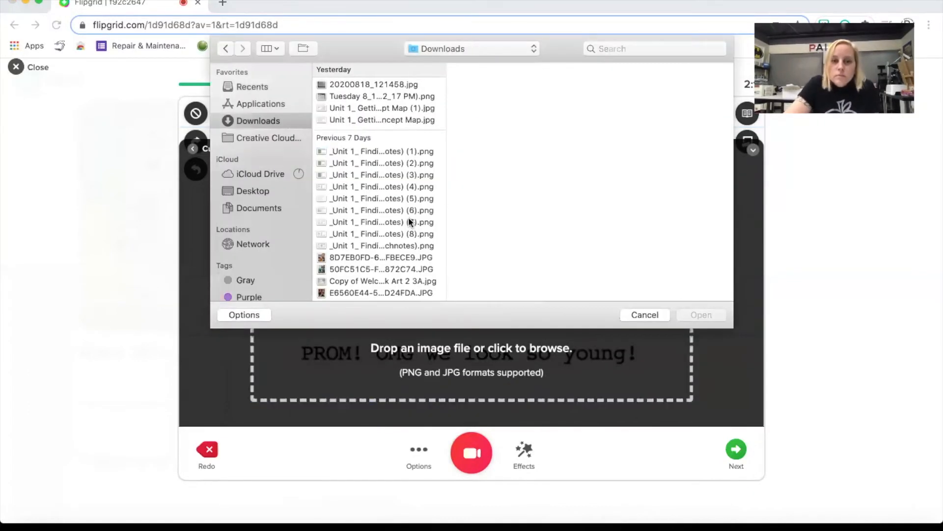
pyautogui.scroll(-2, 397, 231)
pyautogui.click(397, 233)
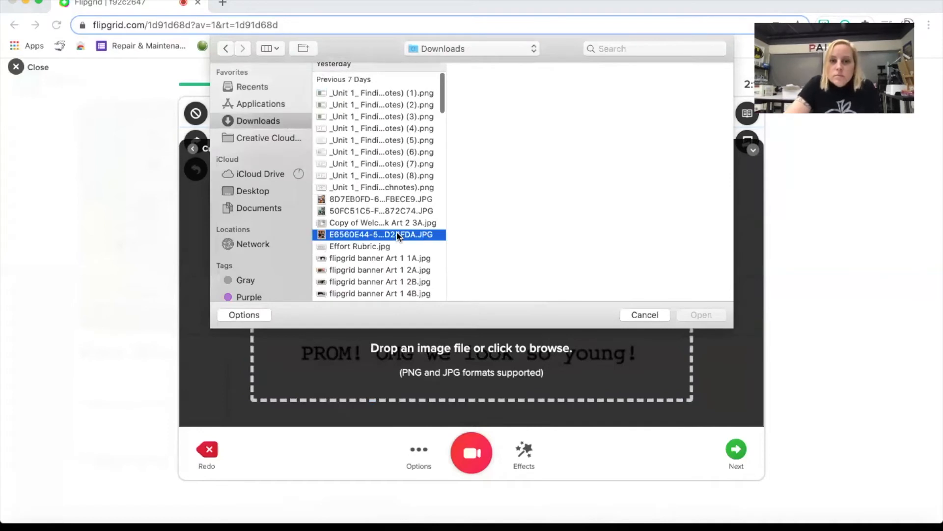
pyautogui.click(368, 200)
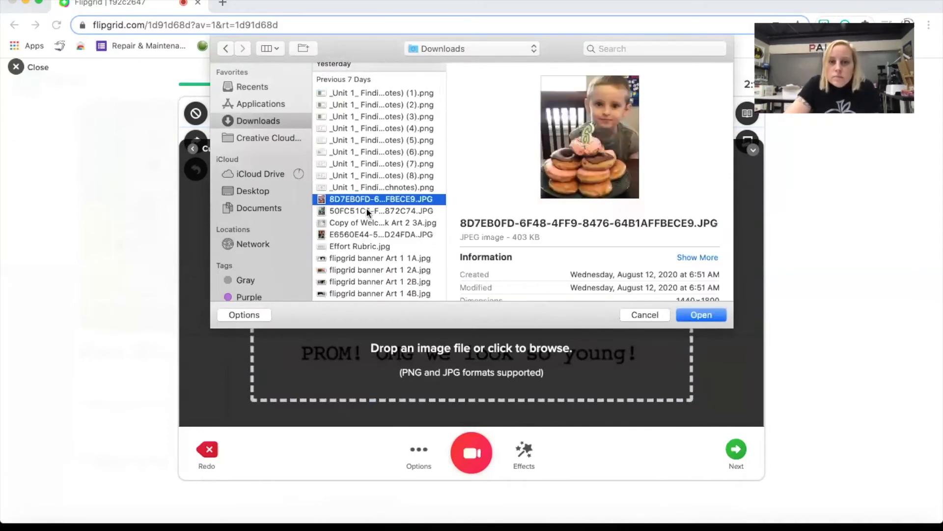
pyautogui.click(367, 210)
pyautogui.click(702, 314)
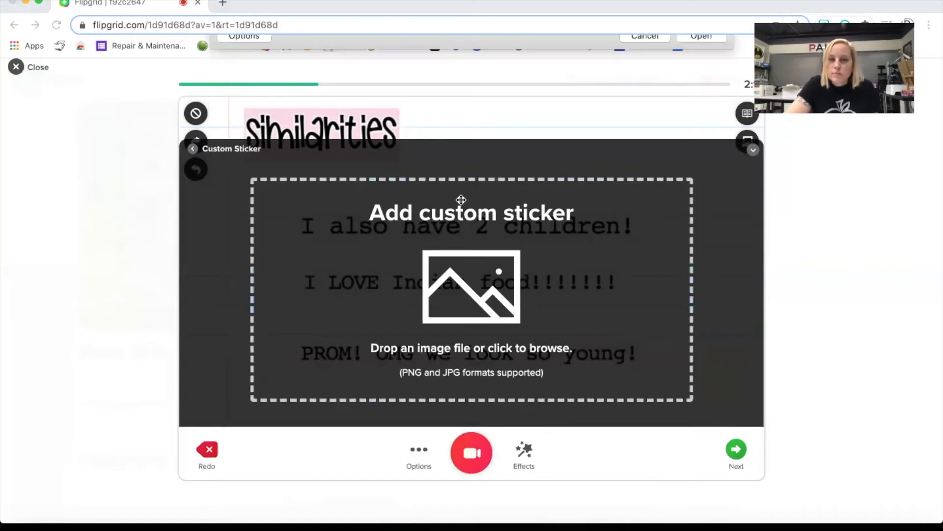
# Shrink and slightly tilt the children's costume photo and place it just after the "I also have 2 children!" line
pyautogui.moveTo(575, 131); pyautogui.dragTo(692, 205)
pyautogui.moveTo(691, 148); pyautogui.dragTo(699, 149)
pyautogui.moveTo(719, 255); pyautogui.dragTo(732, 277)
# Upload the prom photo IMG_5691.JPG from the Downloads folder as another custom sticker
pyautogui.click(524, 452)
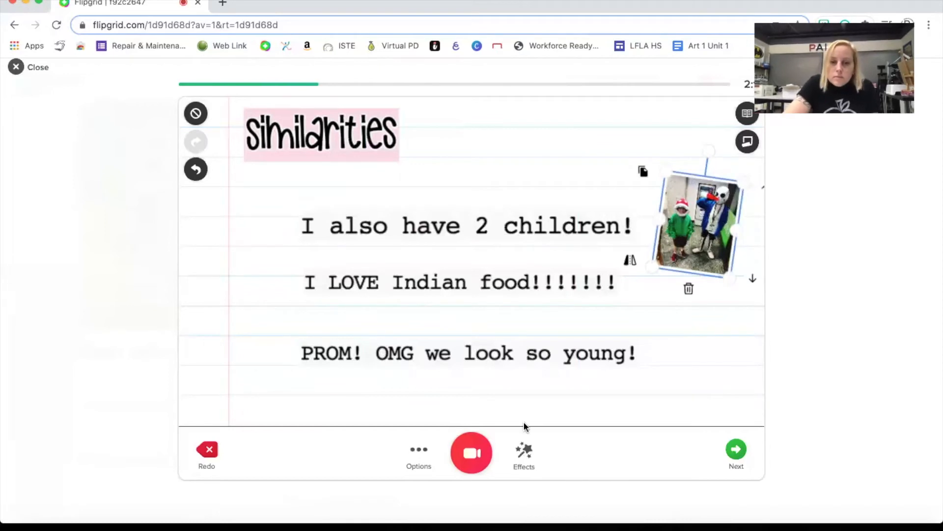
pyautogui.click(584, 393)
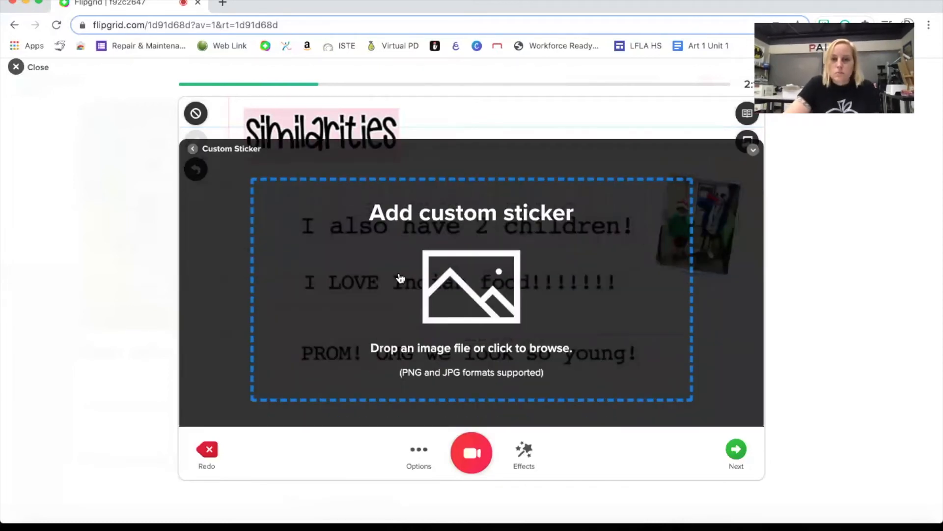
pyautogui.click(356, 251)
pyautogui.scroll(-3, 355, 251)
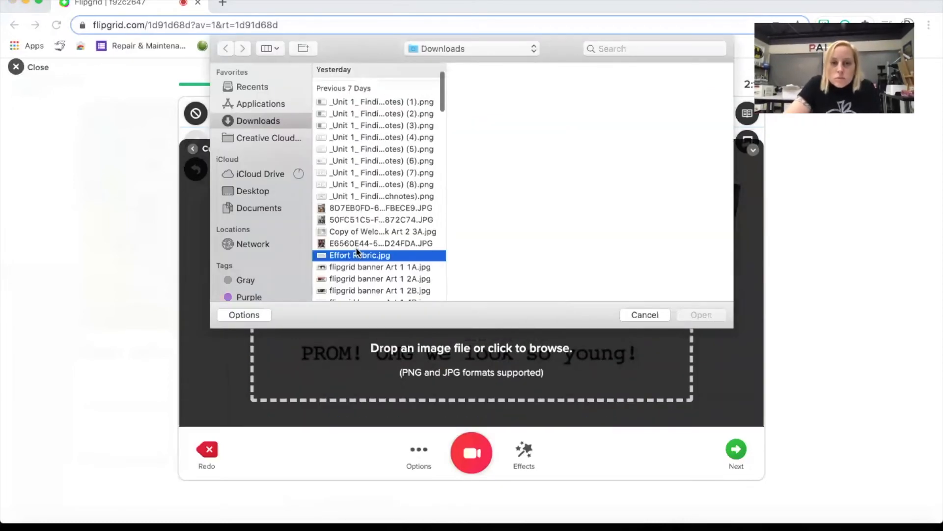
pyautogui.click(355, 240)
pyautogui.scroll(-10, 355, 239)
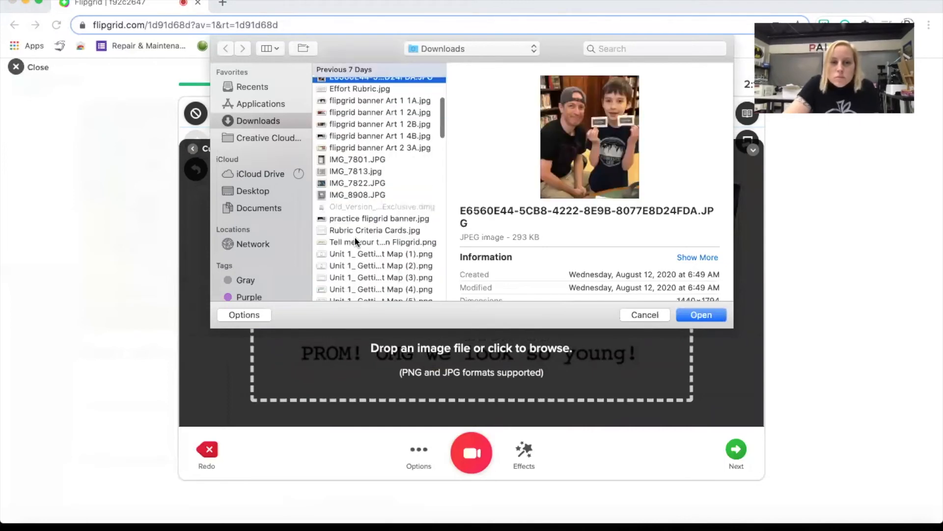
pyautogui.scroll(-5, 355, 236)
pyautogui.click(353, 249)
pyautogui.scroll(-5, 353, 248)
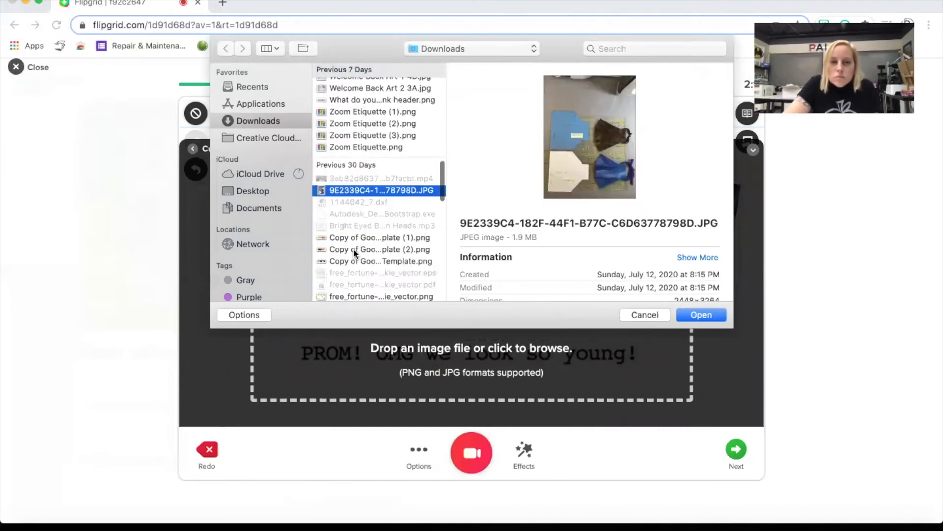
pyautogui.scroll(-2, 353, 248)
pyautogui.click(353, 253)
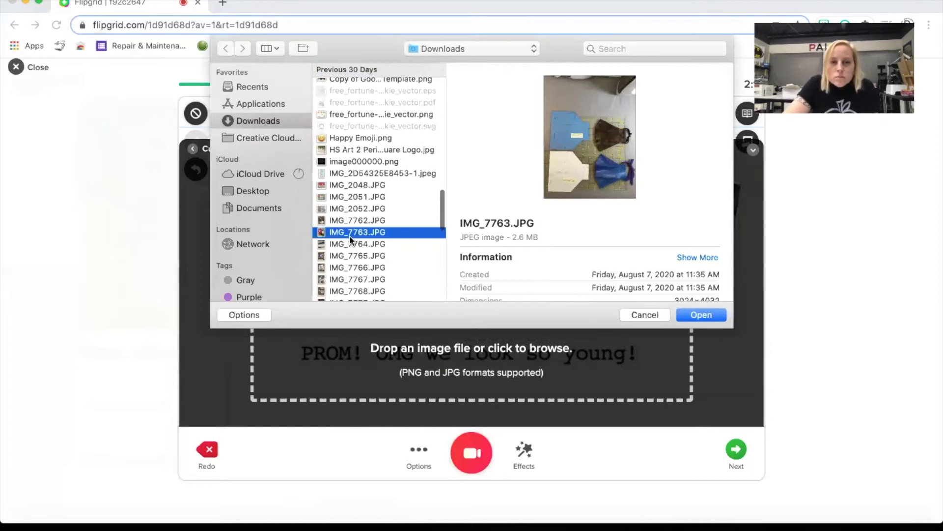
pyautogui.scroll(-10, 349, 236)
pyautogui.click(347, 232)
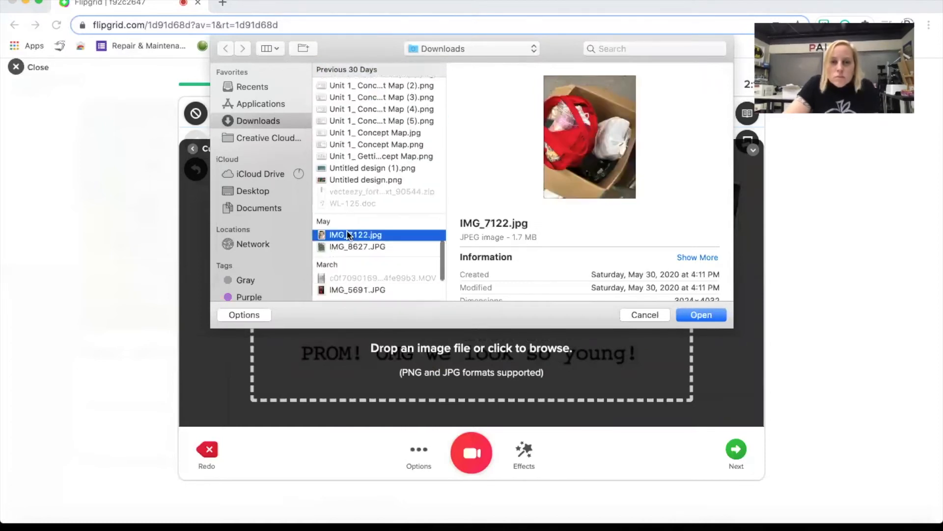
pyautogui.scroll(-5, 347, 229)
pyautogui.click(344, 185)
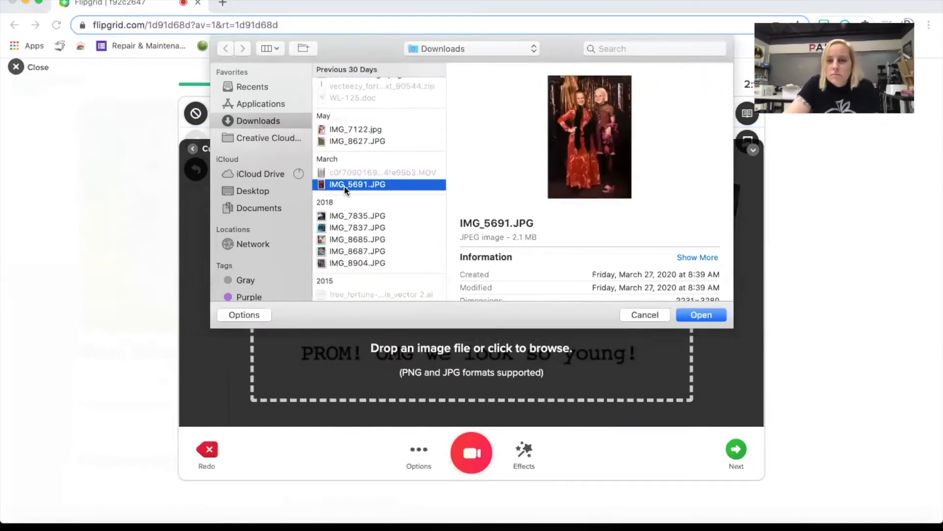
pyautogui.click(716, 317)
# Shrink and tilt the prom photo and place it just before the "PROM! OMG we look so young!" line
pyautogui.moveTo(566, 129); pyautogui.dragTo(416, 214)
pyautogui.moveTo(456, 305); pyautogui.dragTo(290, 315)
pyautogui.moveTo(297, 279); pyautogui.dragTo(291, 294)
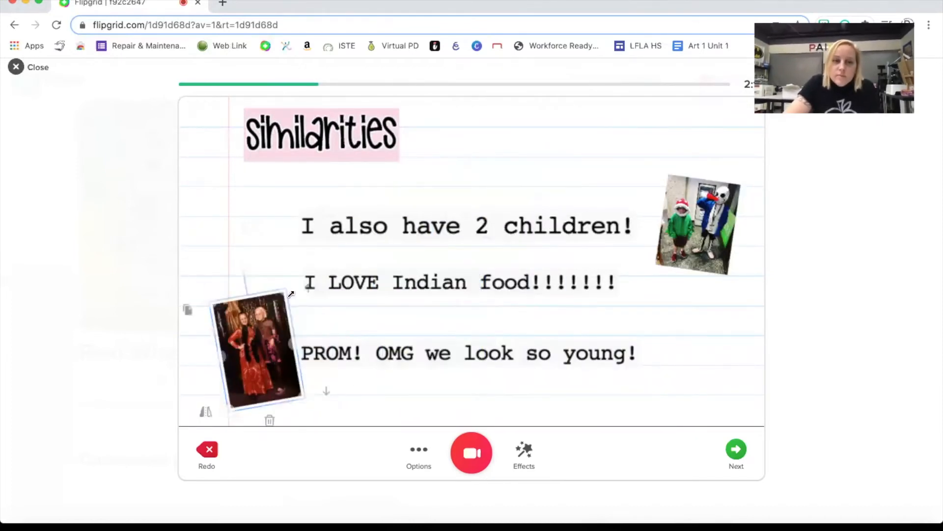
# Raise the first two text lines, shift the PROM line away from the margin, and move the prom photo close to its start
pyautogui.moveTo(501, 230); pyautogui.dragTo(499, 207)
pyautogui.moveTo(512, 286); pyautogui.dragTo(508, 263)
pyautogui.click(555, 355)
pyautogui.moveTo(555, 355); pyautogui.dragTo(555, 360)
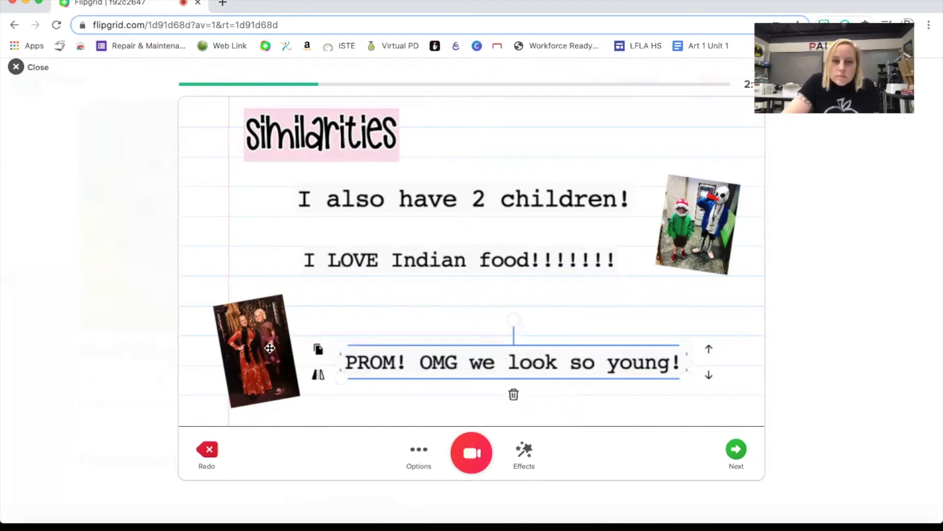
pyautogui.moveTo(258, 353); pyautogui.dragTo(288, 357)
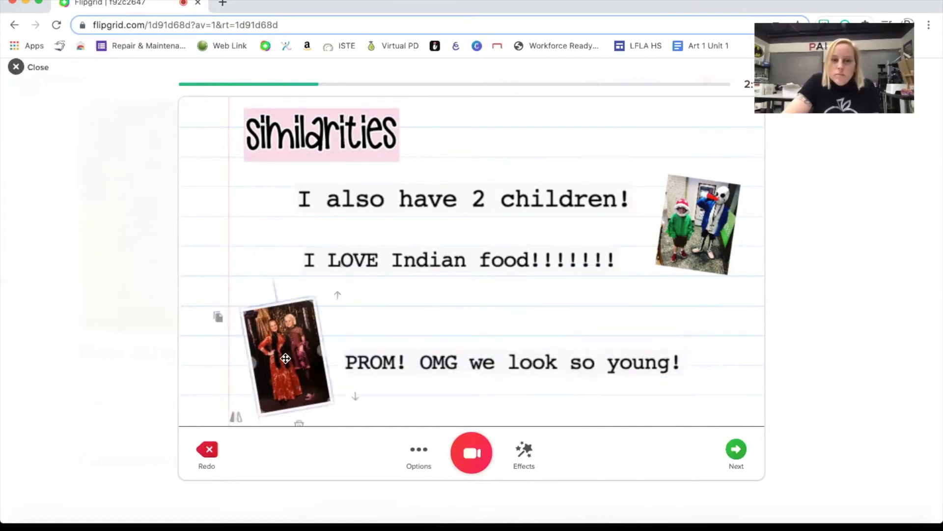
# Search the emojis for "food", add the curry and rice bowl, and place it at the start of the Indian food line
pyautogui.click(501, 265)
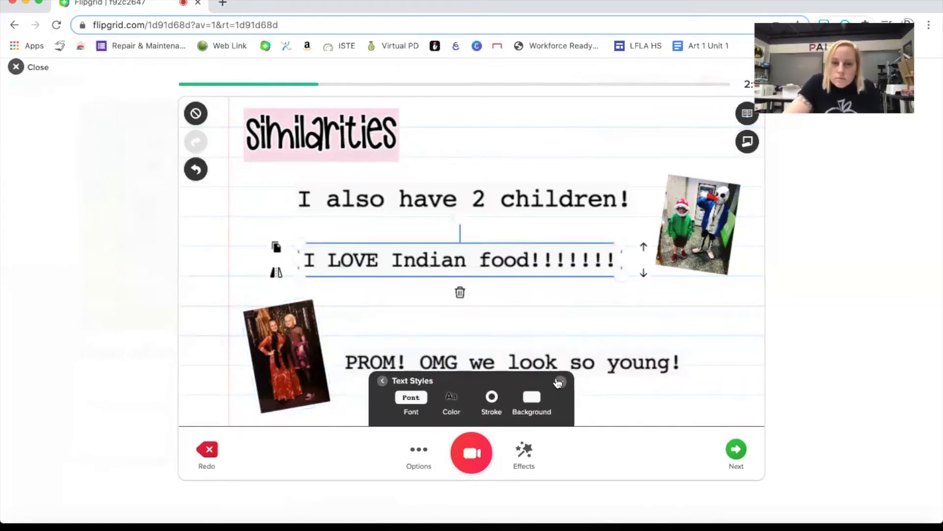
pyautogui.click(382, 381)
pyautogui.click(317, 356)
pyautogui.click(435, 395)
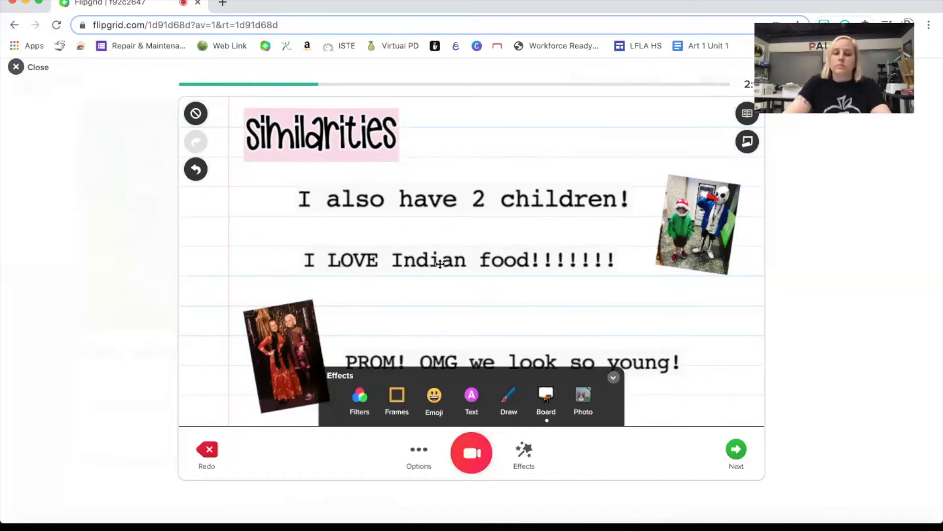
pyautogui.write('food')
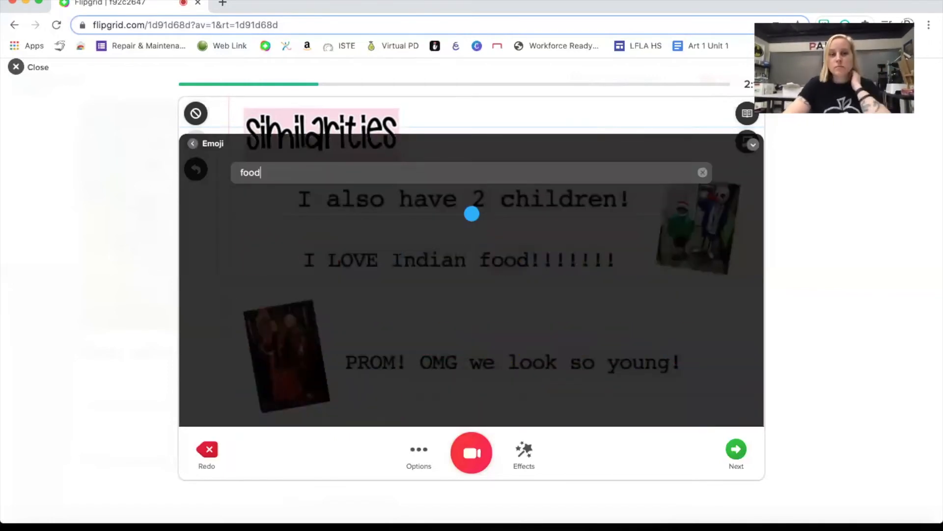
pyautogui.scroll(-5, 364, 291)
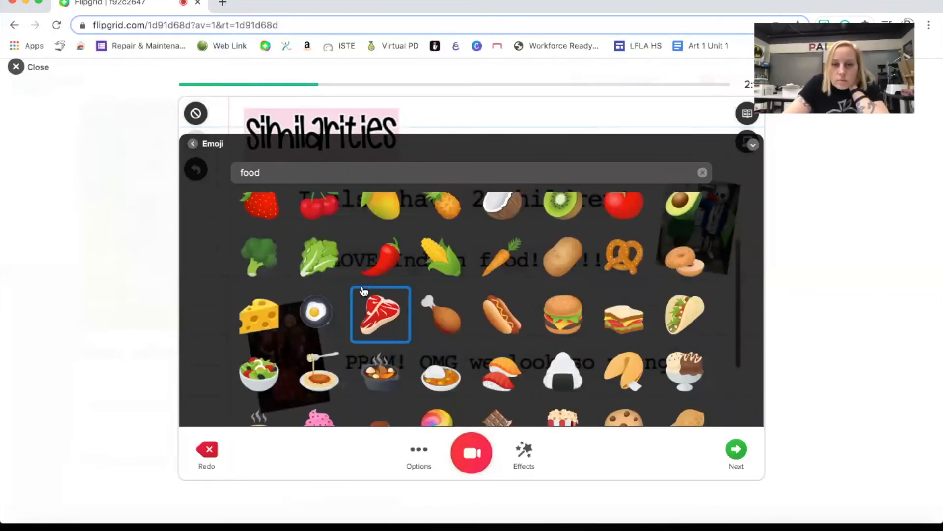
pyautogui.scroll(-1, 364, 291)
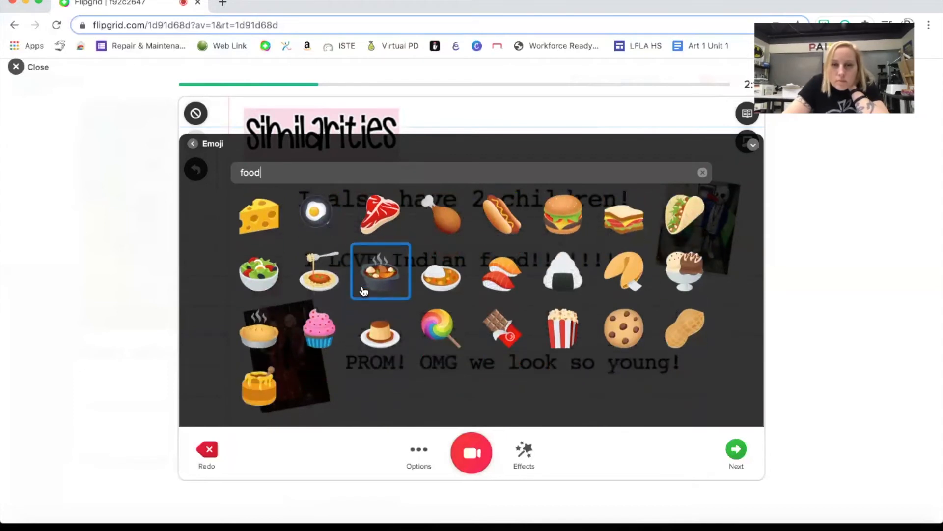
pyautogui.scroll(-2, 364, 291)
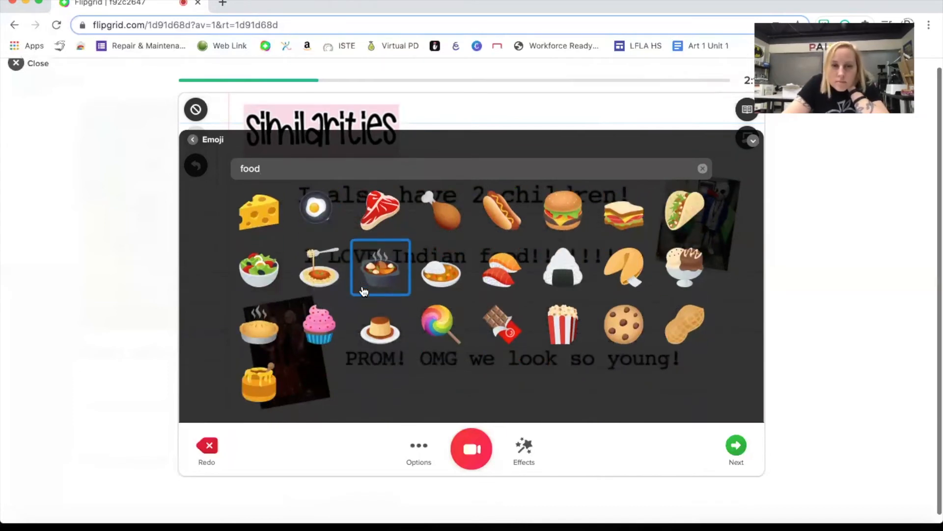
pyautogui.click(450, 273)
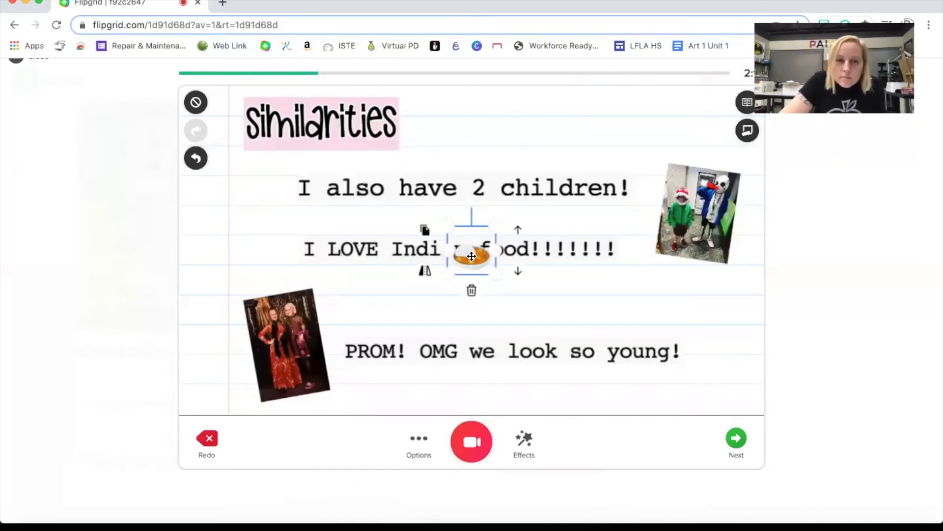
pyautogui.moveTo(472, 255); pyautogui.dragTo(341, 257)
# Break the "I LOVE Indian food!!!!!!!" text onto two lines before "food" and place it just after the curry emoji
pyautogui.click(488, 259)
pyautogui.moveTo(487, 258); pyautogui.dragTo(518, 274)
pyautogui.click(518, 274)
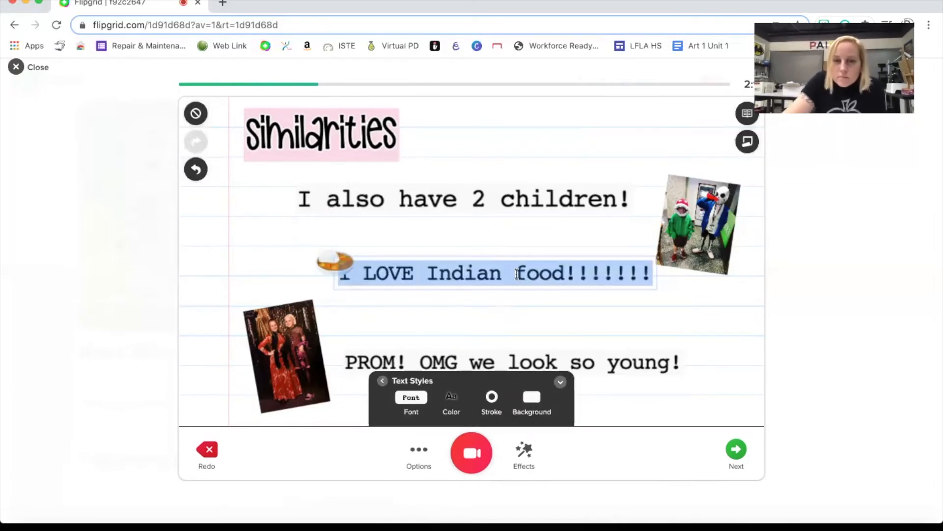
pyautogui.click(516, 274)
pyautogui.press('Return')
pyautogui.click(473, 239)
pyautogui.moveTo(453, 274); pyautogui.dragTo(499, 238)
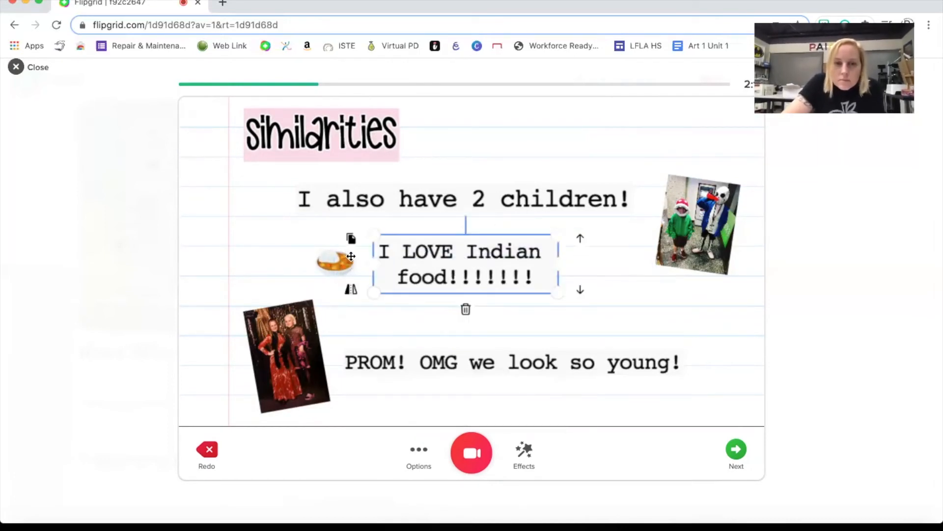
# Enlarge the curry emoji beside the Indian food text and deselect it
pyautogui.click(316, 236)
pyautogui.moveTo(315, 232); pyautogui.dragTo(270, 216)
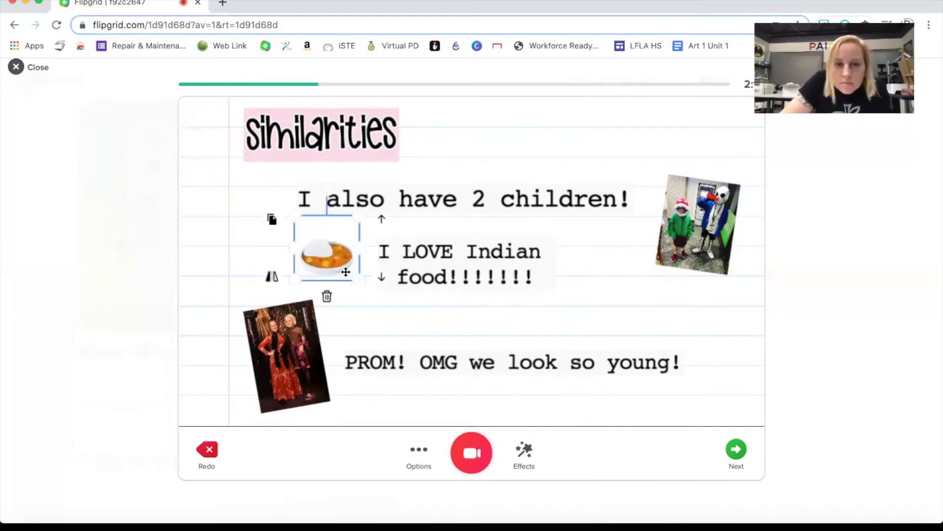
pyautogui.click(570, 291)
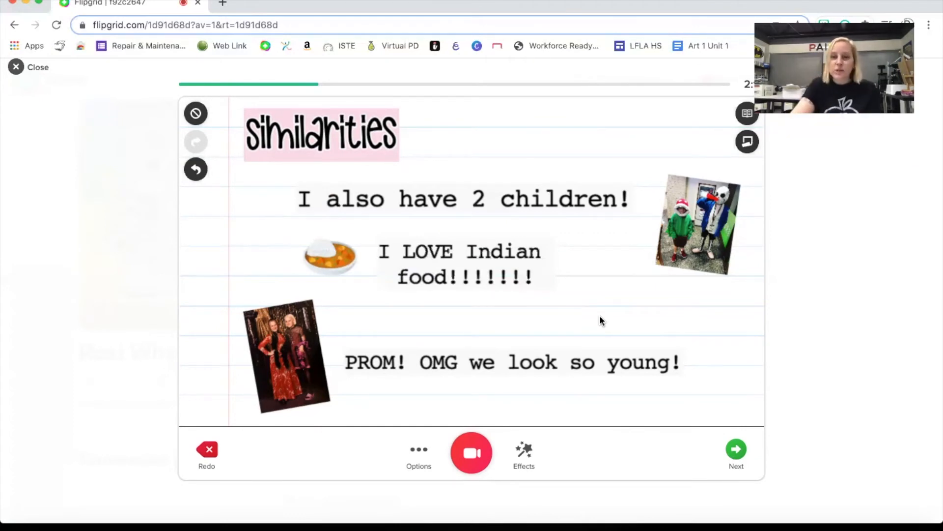
# Resume recording the video with the finished similarities board on display
pyautogui.click(470, 454)
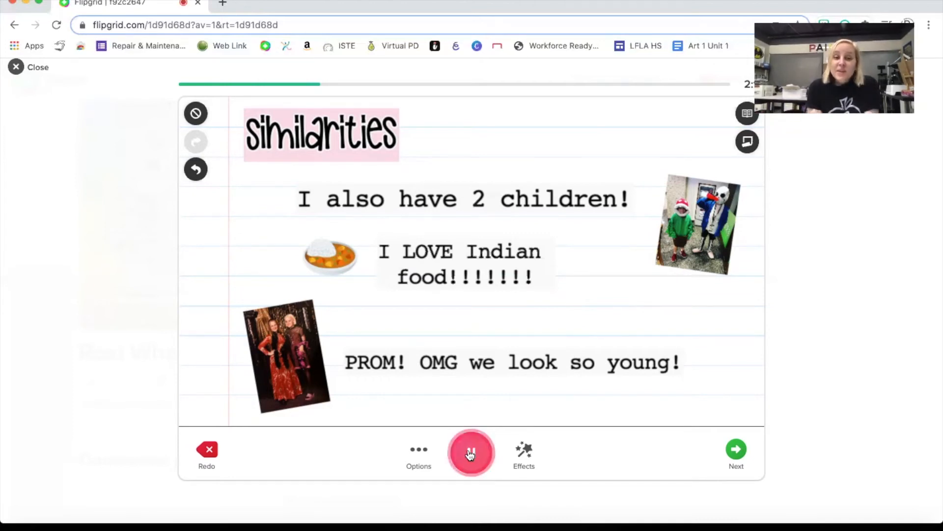